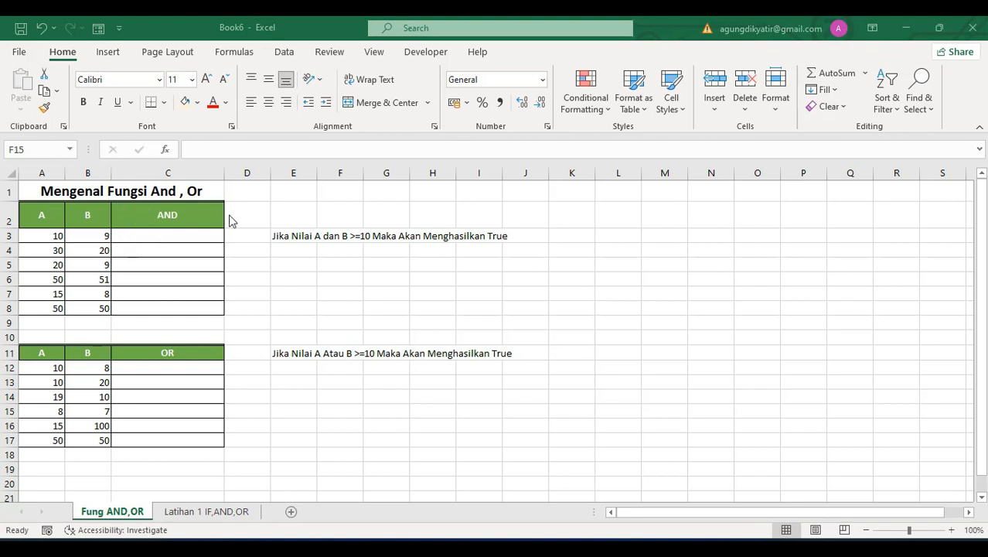
click(176, 216)
click(162, 354)
click(180, 371)
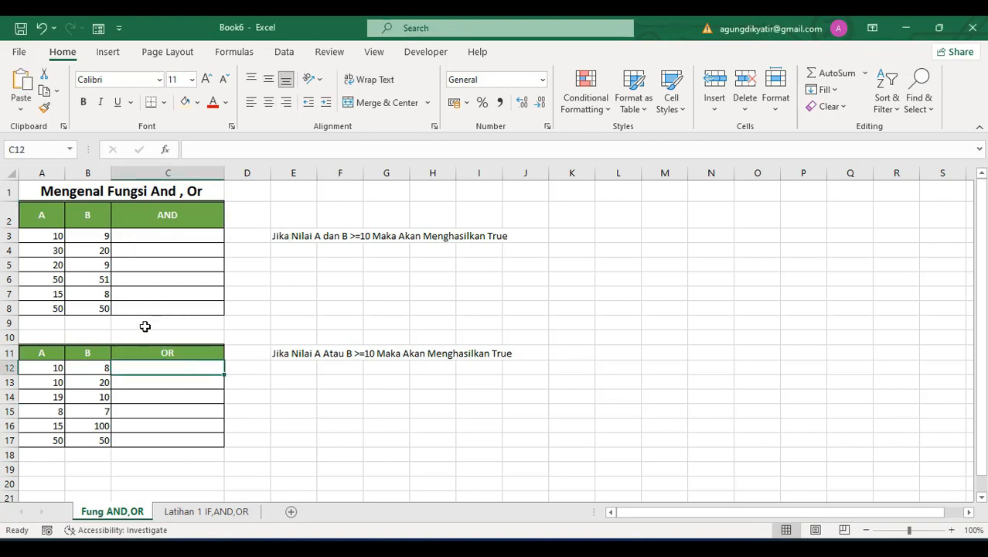
click(244, 268)
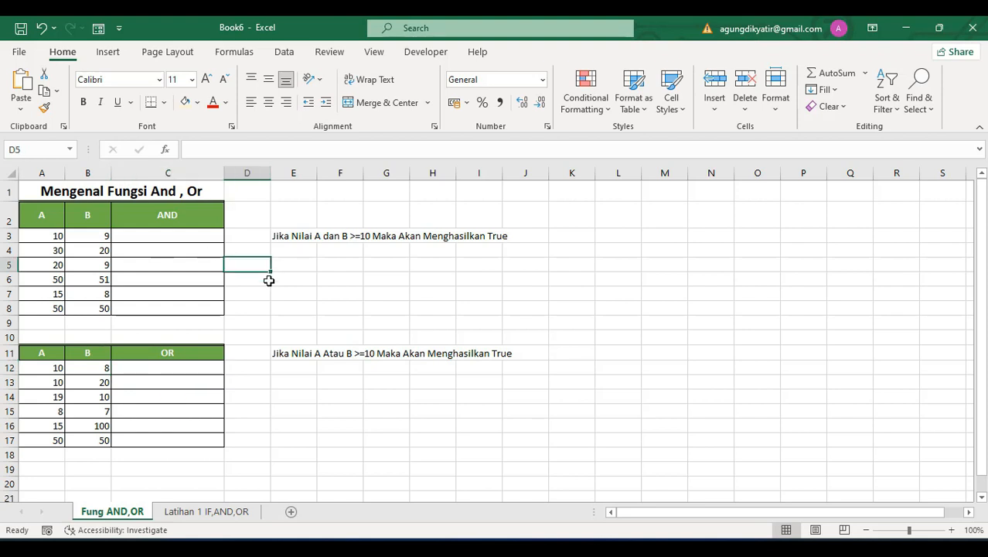
click(319, 283)
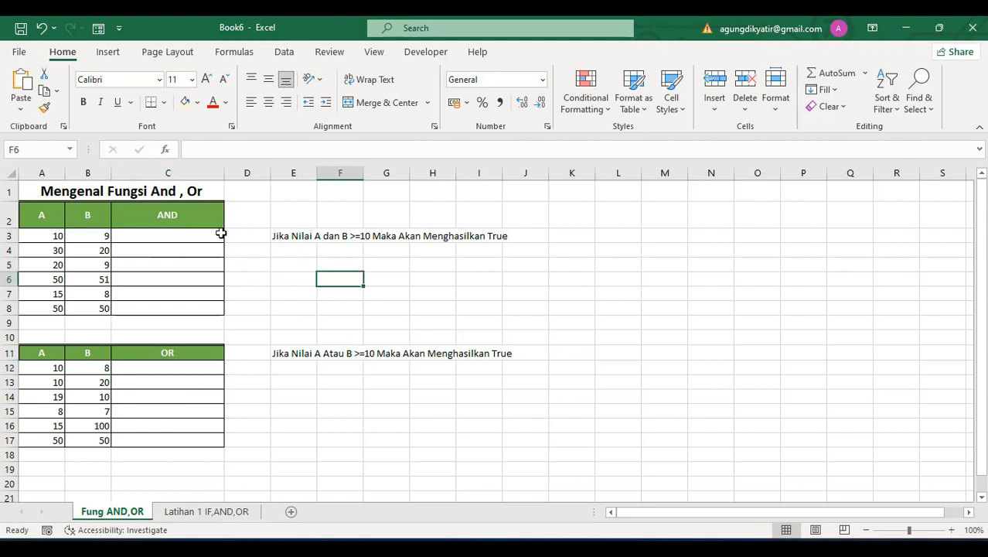
click(48, 224)
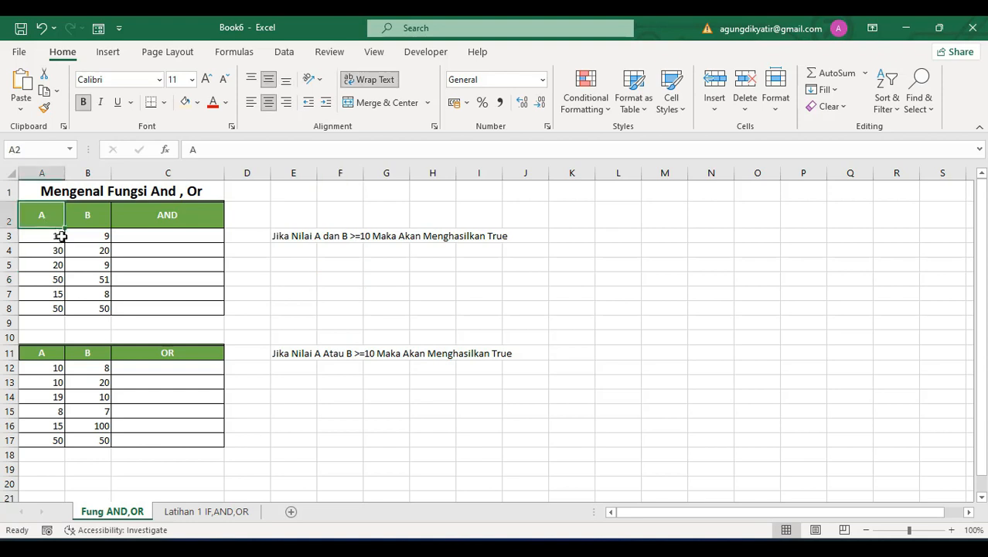
click(91, 217)
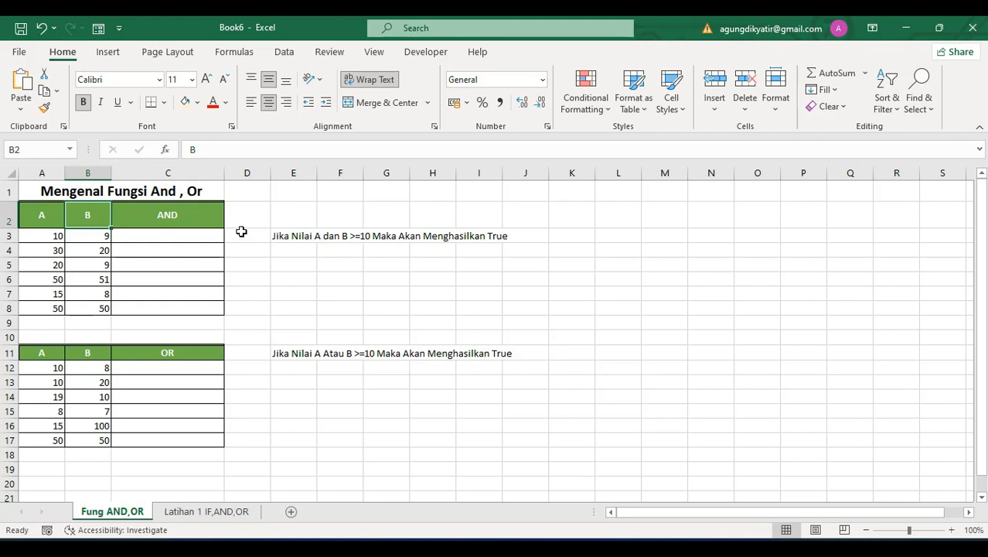
Start an AND formula in cell C3 with A3>=10 as its first condition.
click(190, 234)
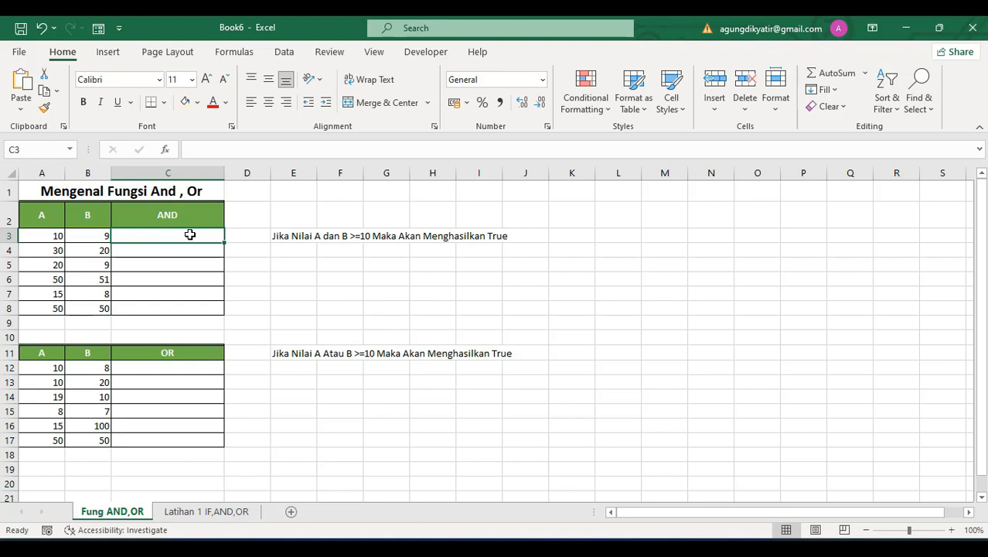
text(=and)
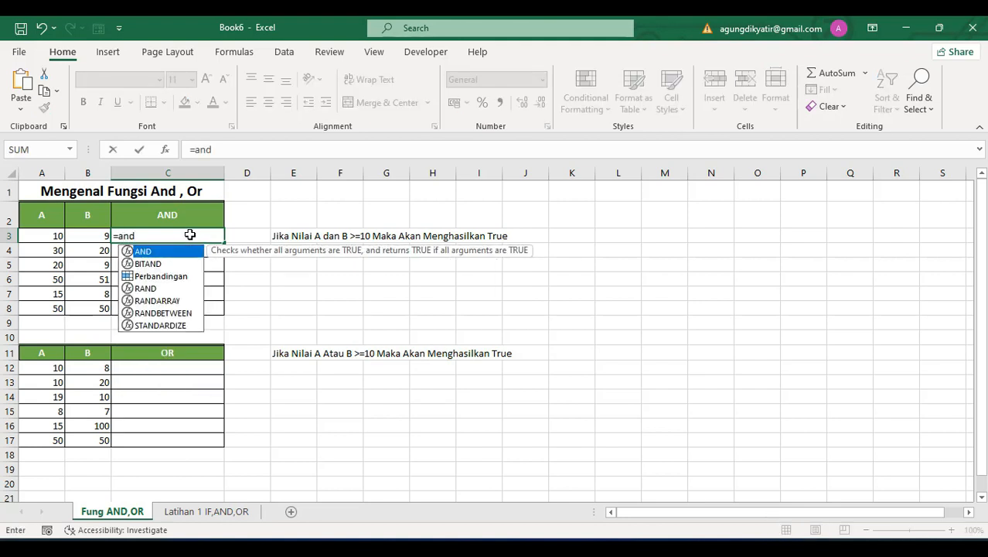
key(Tab)
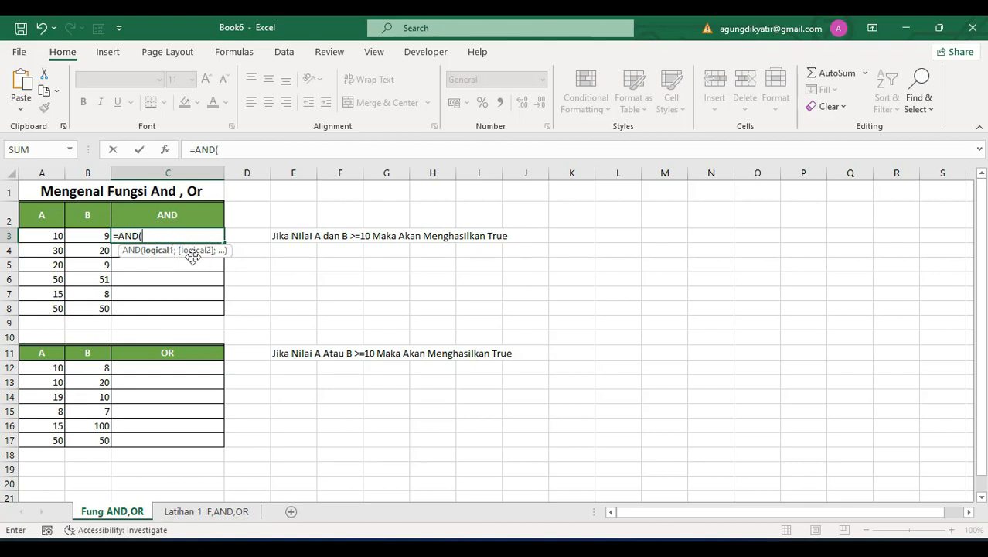
click(42, 235)
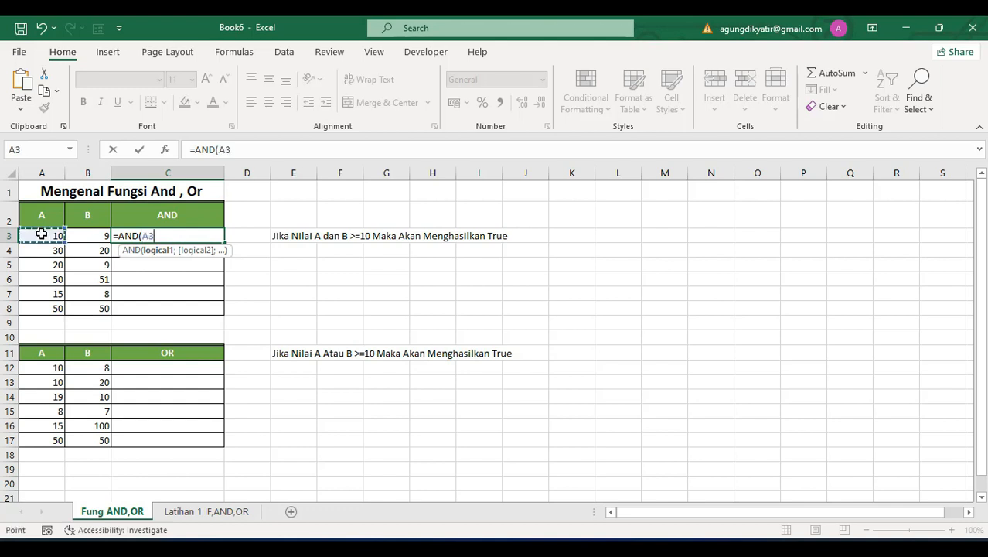
text(>=10)
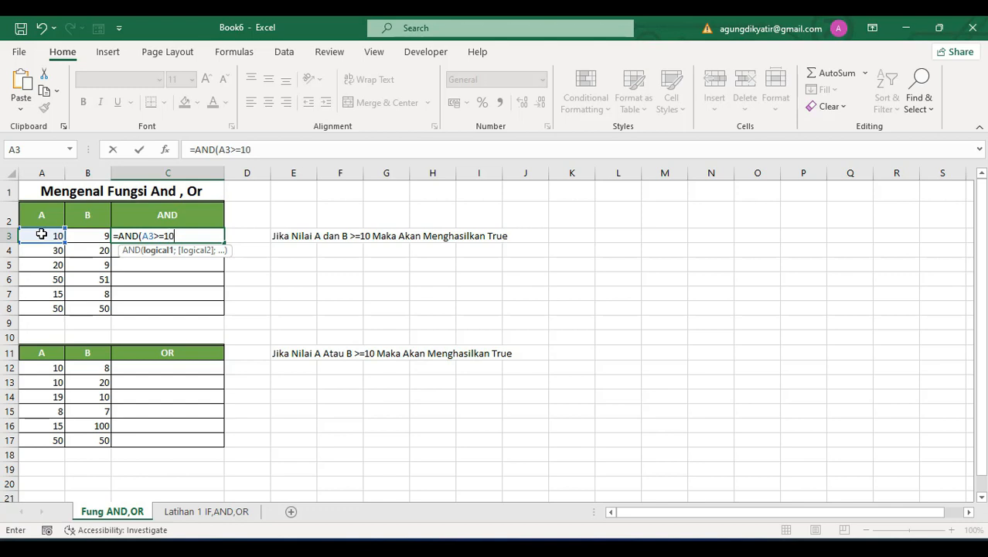
text(;)
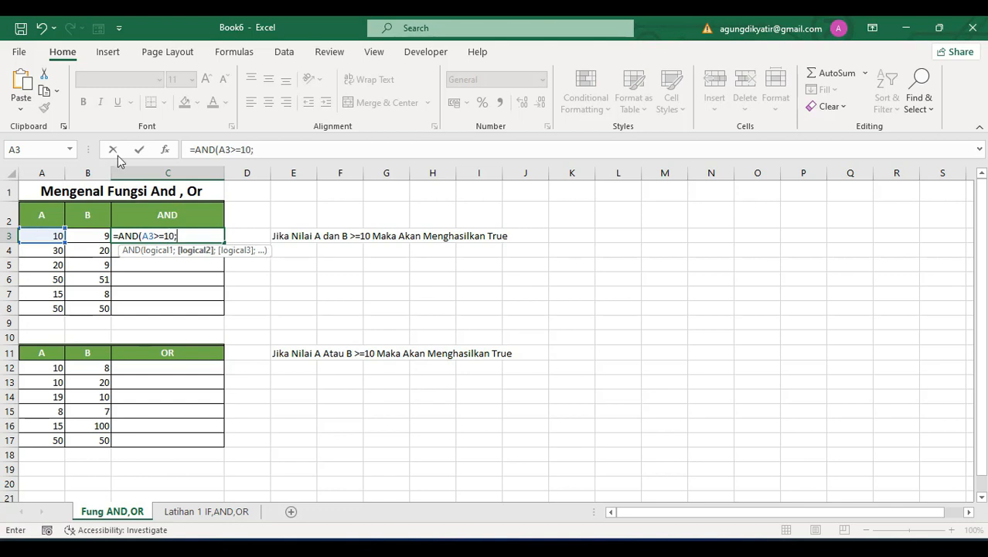
Complete the C3 formula with the second condition B3>=10 and fill it down through C8.
click(87, 236)
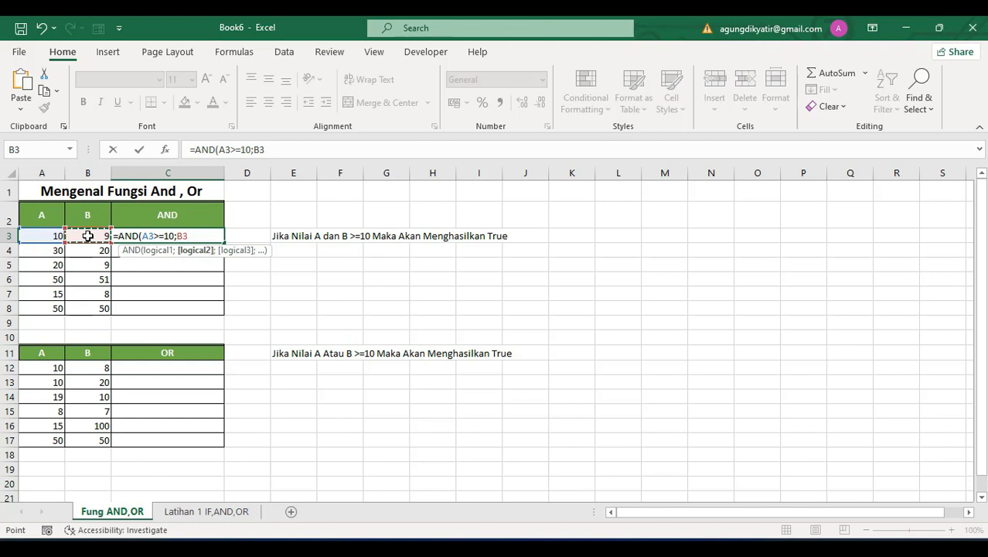
text(>=10)
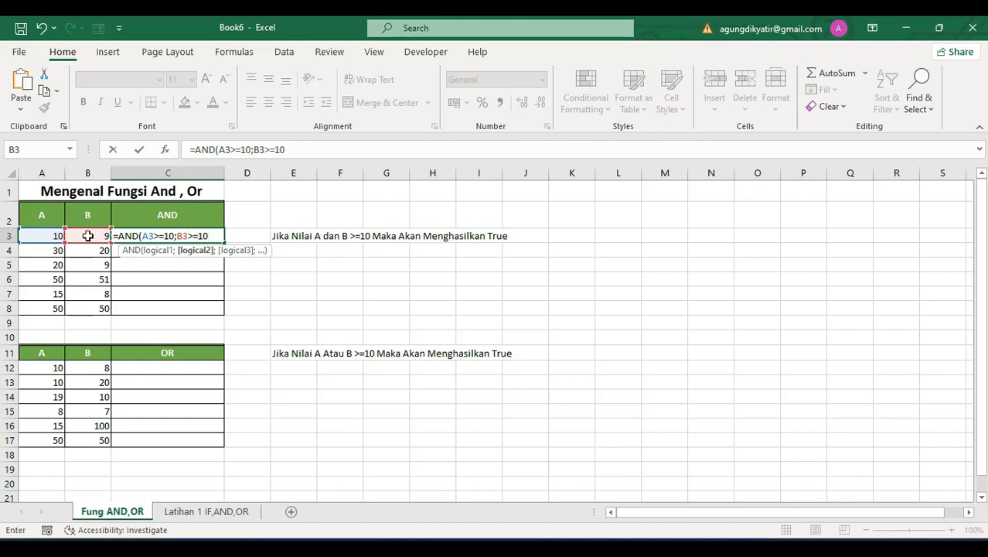
text())
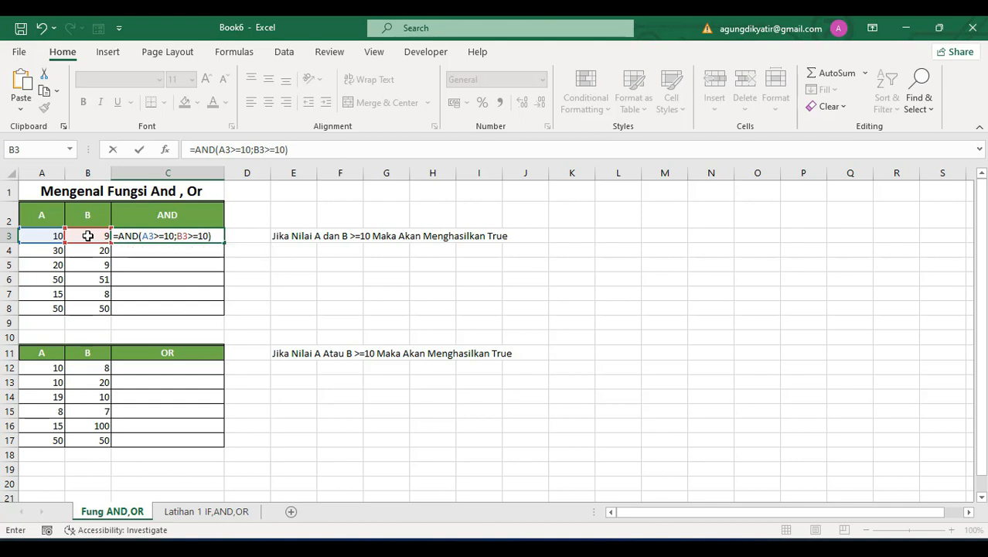
key(BackSpace)
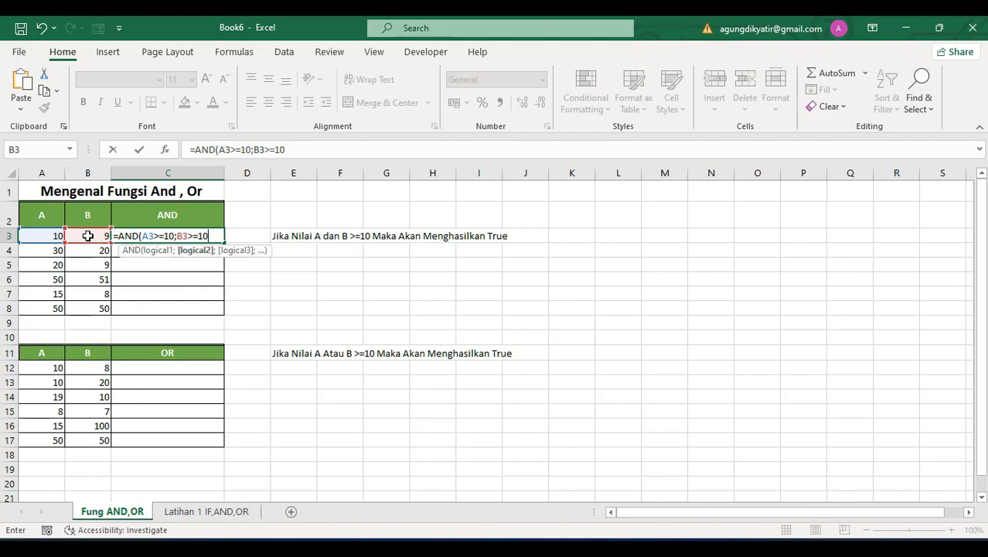
text(;)
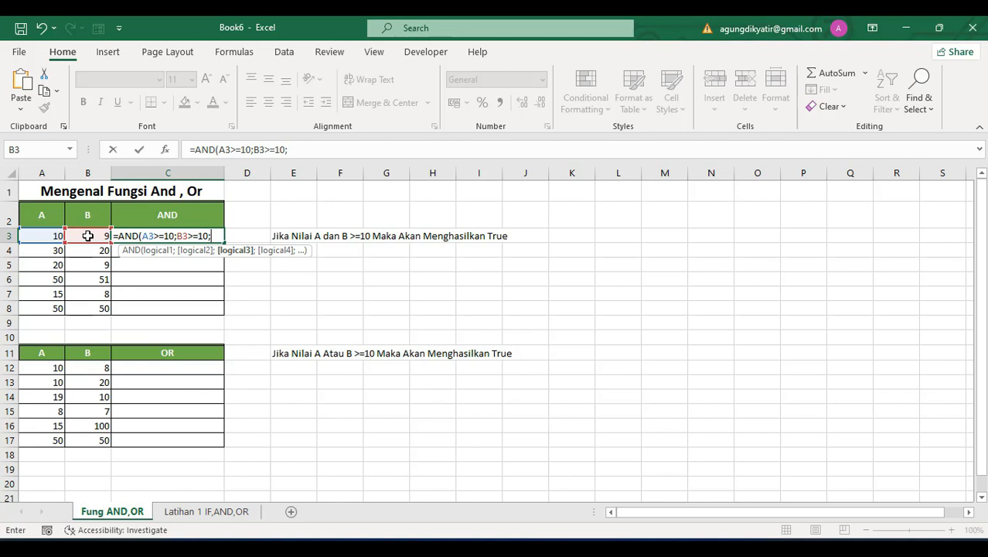
key(BackSpace)
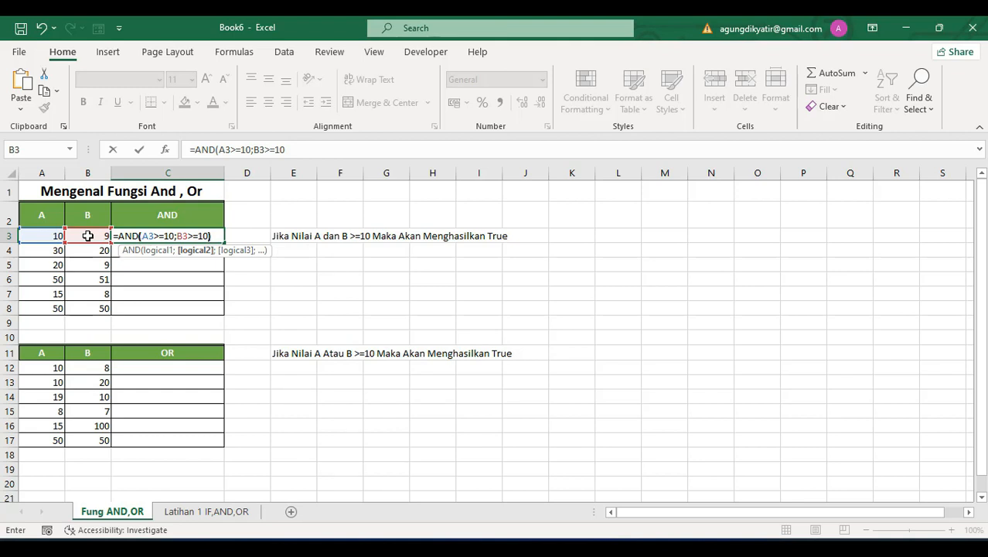
text())
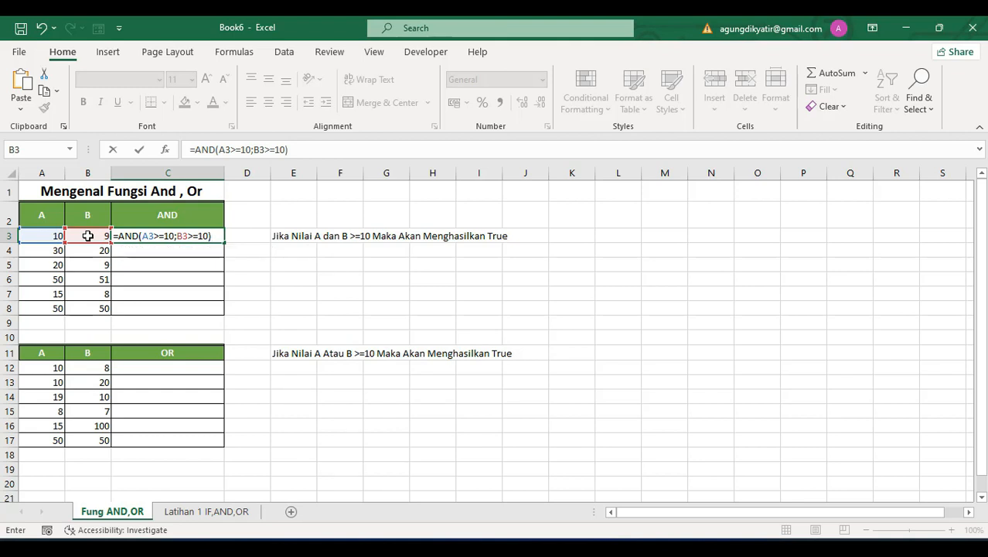
key(Return)
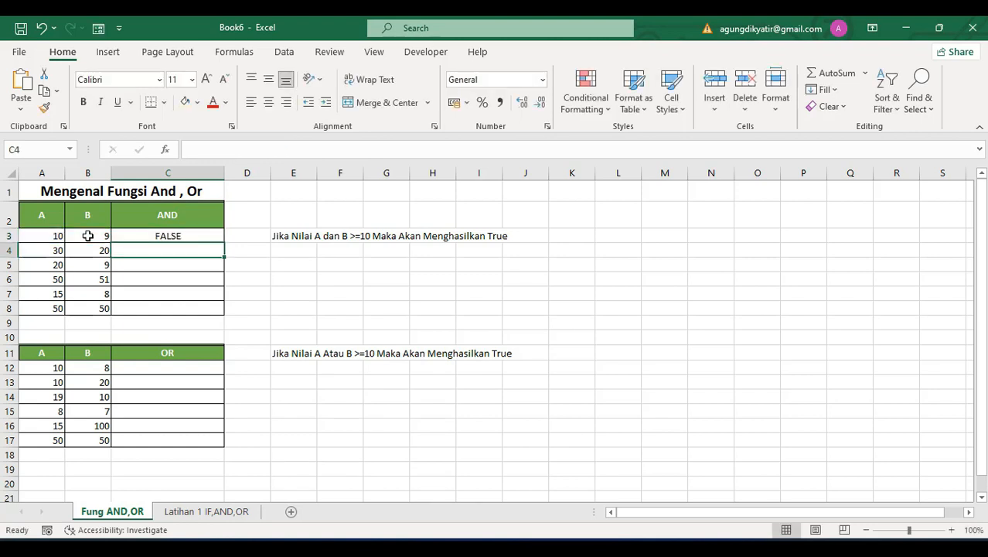
click(213, 236)
drag(223, 248, 223, 311)
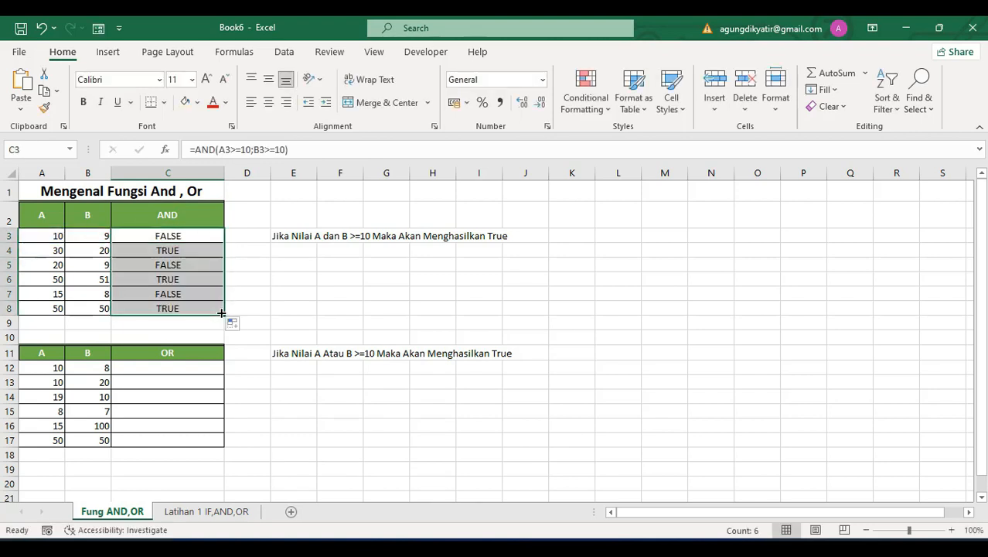
Compare the AND results in rows 3 to 5 with the corresponding A and B values.
click(176, 236)
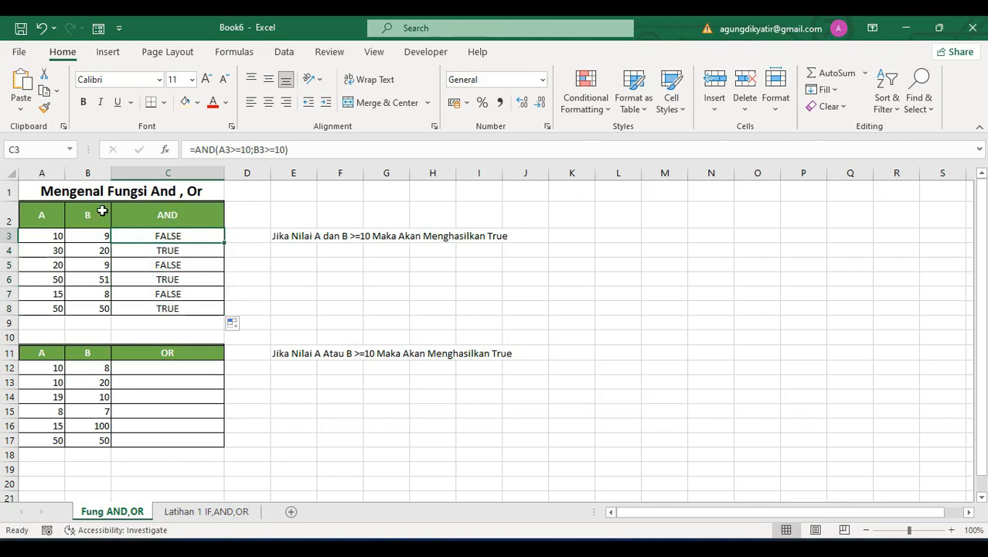
click(40, 240)
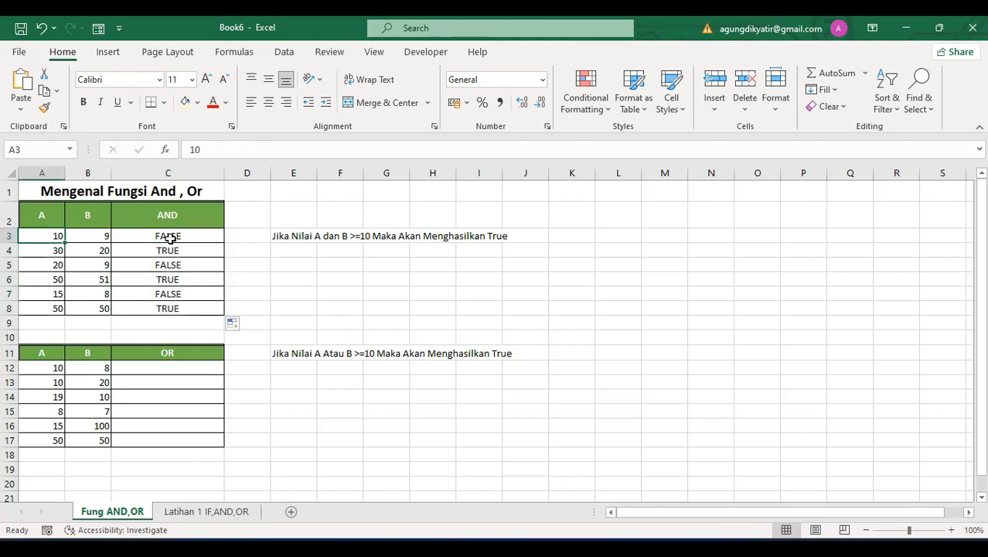
click(168, 238)
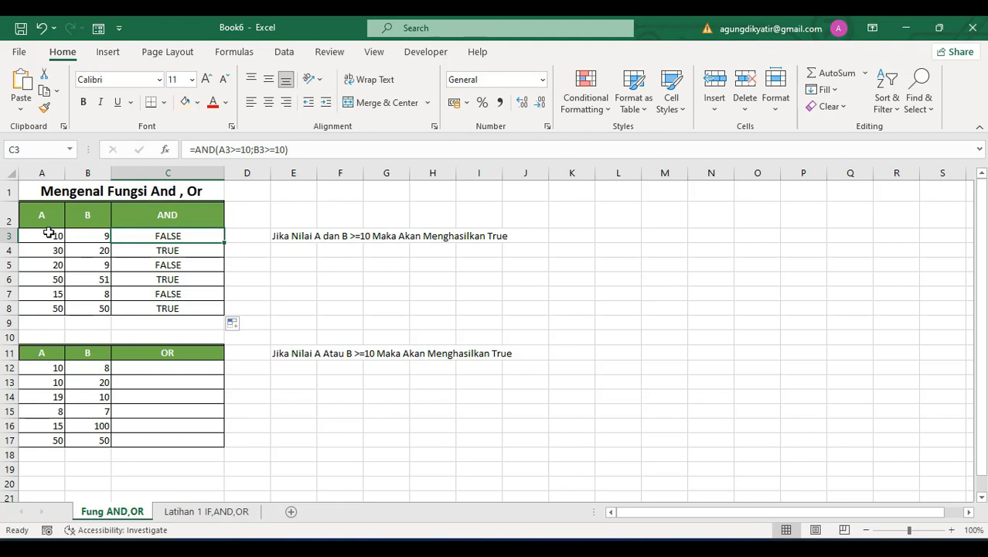
click(87, 235)
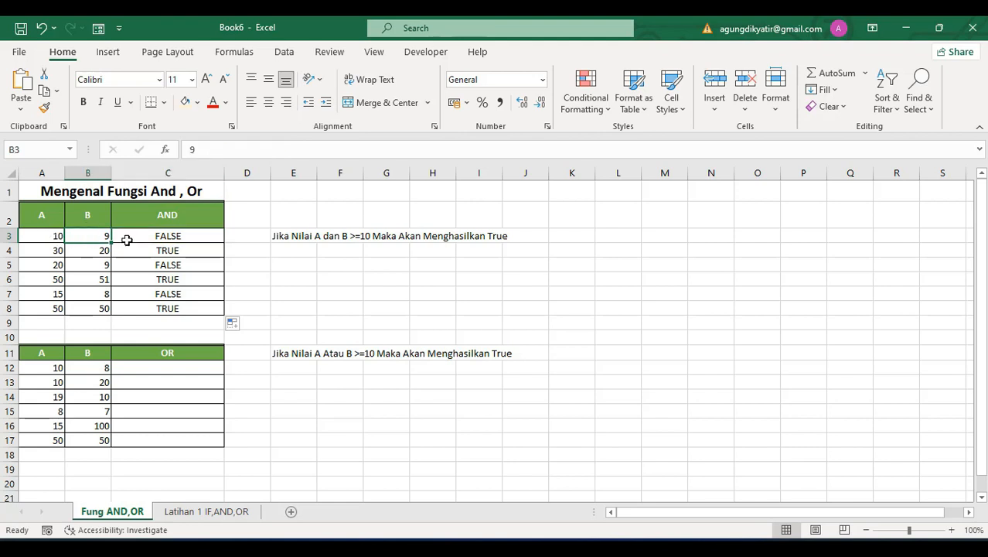
click(40, 235)
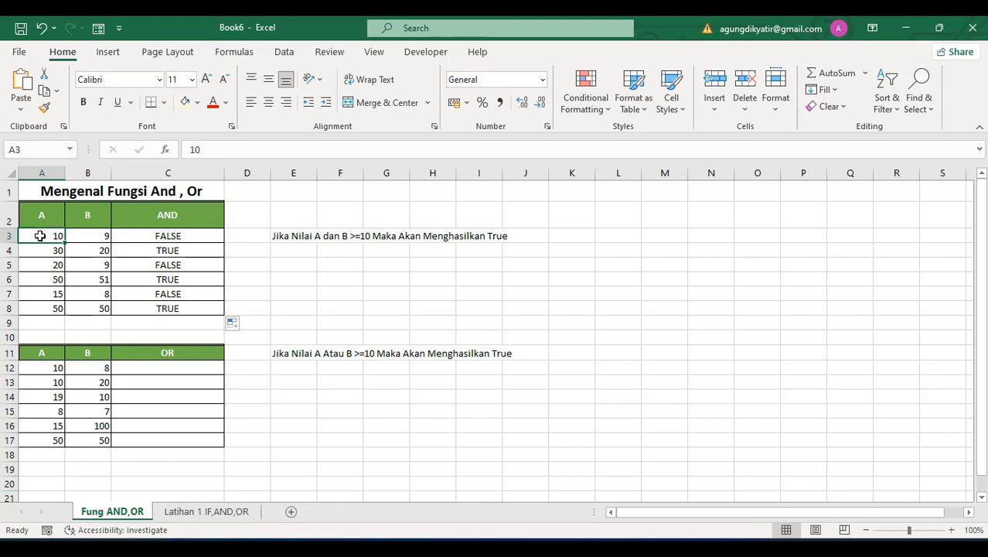
click(165, 251)
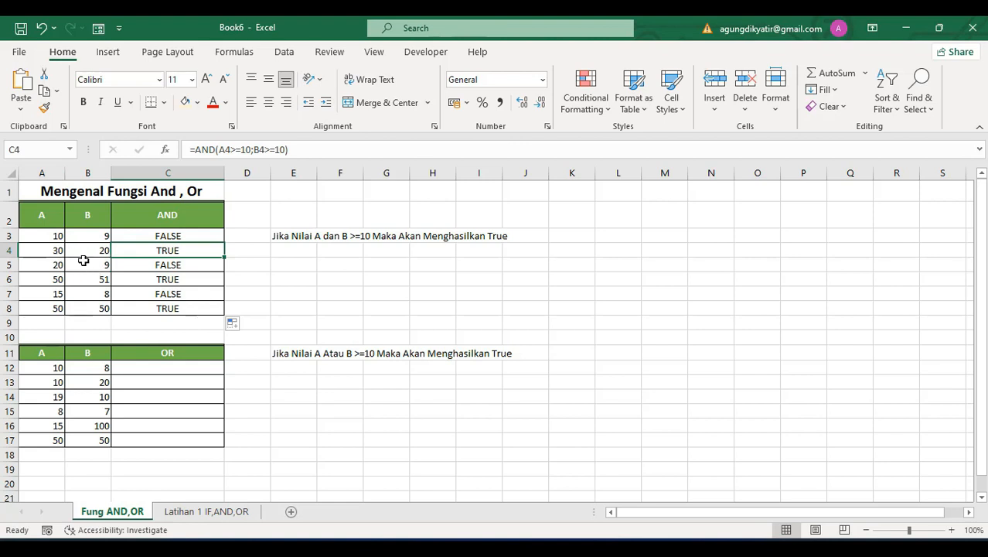
click(52, 246)
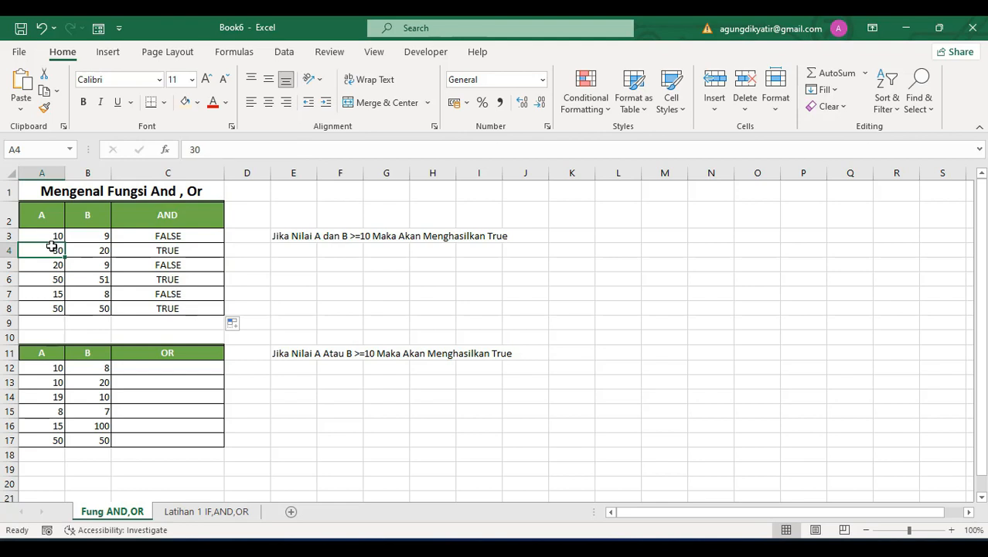
click(95, 249)
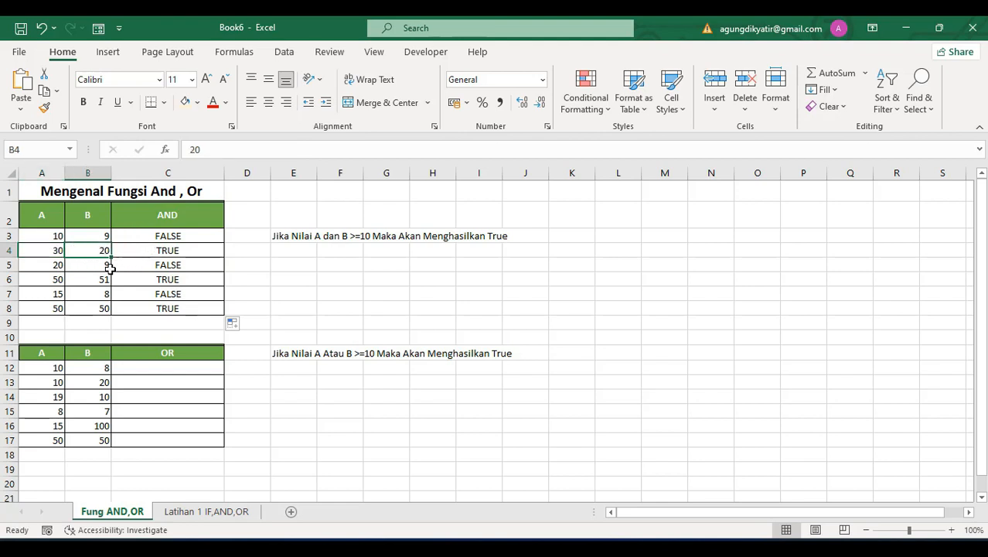
click(56, 263)
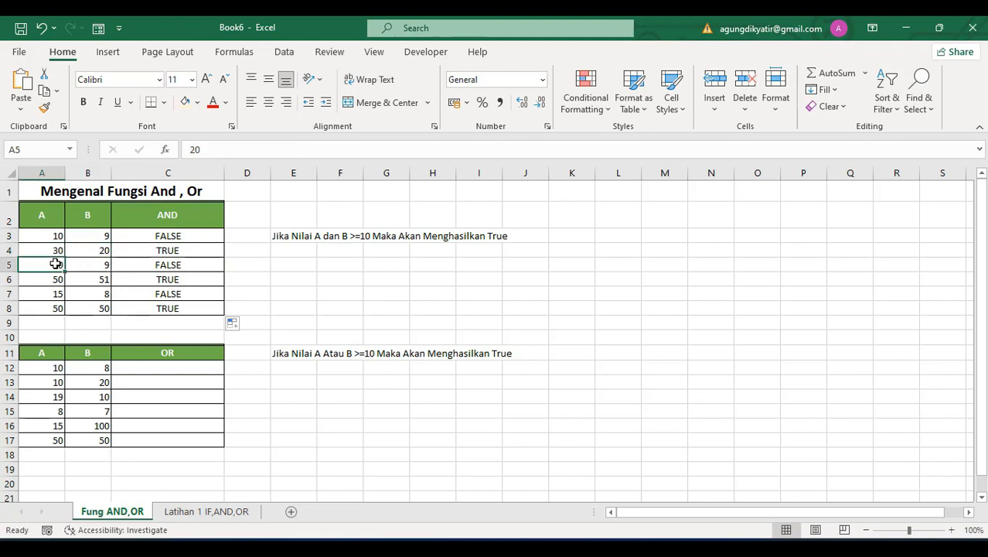
click(97, 267)
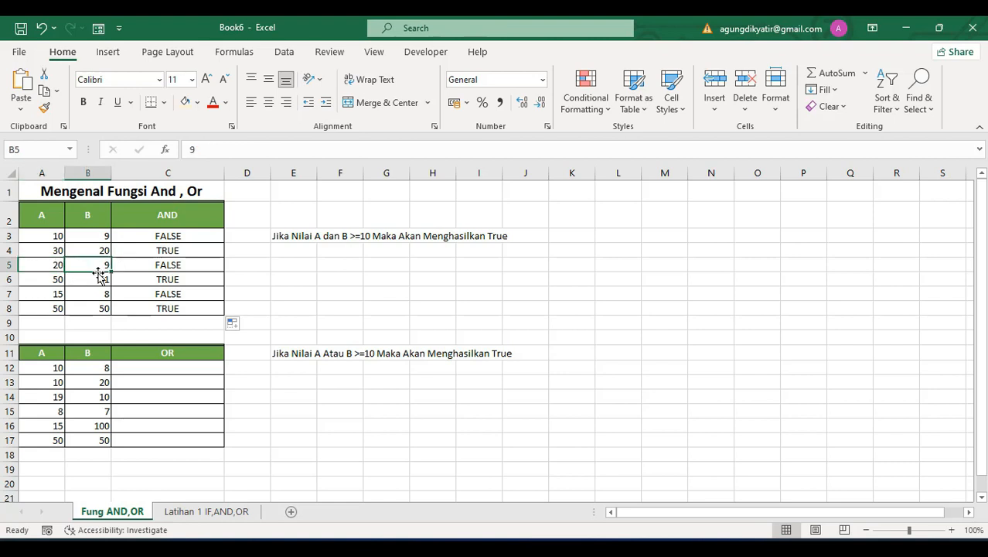
click(55, 264)
click(95, 263)
click(54, 263)
click(93, 264)
click(55, 262)
click(81, 262)
click(58, 265)
key(ctrl+v)
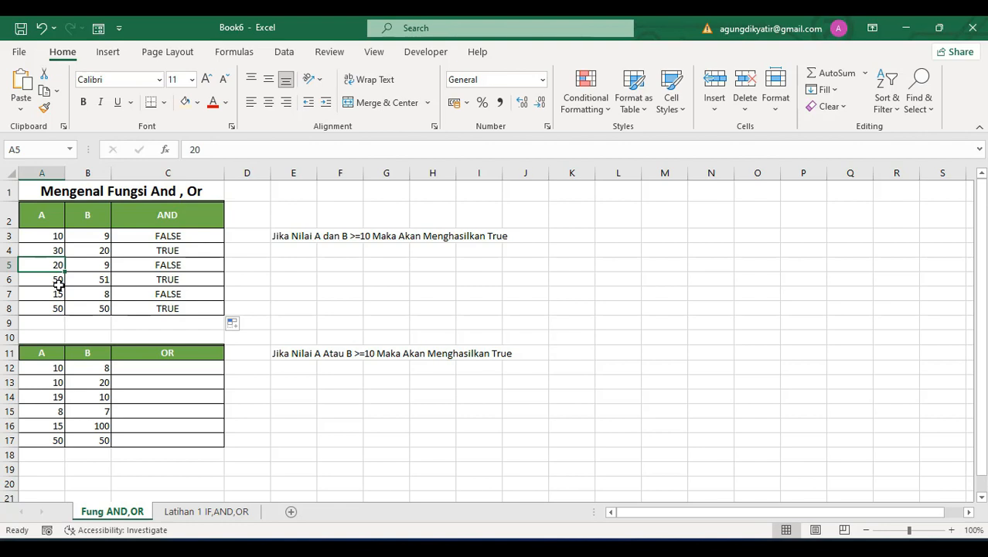
click(157, 265)
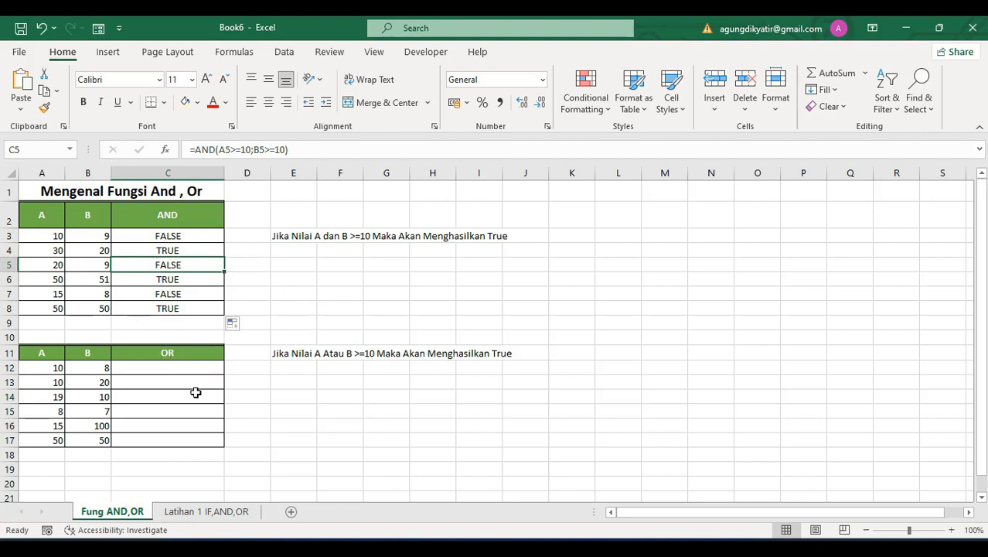
Start an OR formula in cell C12 with A12>=10 as its first condition.
click(165, 365)
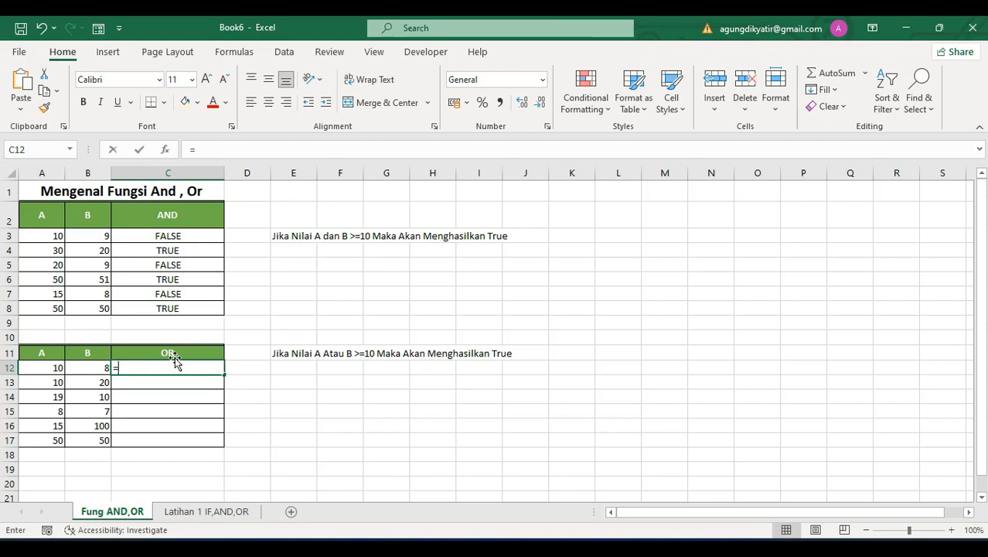
text(=or)
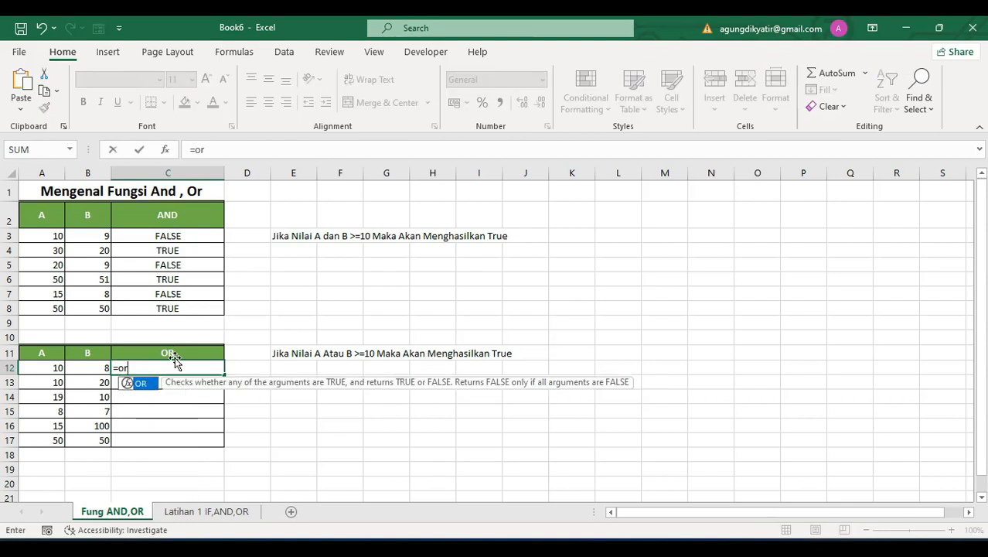
key(Tab)
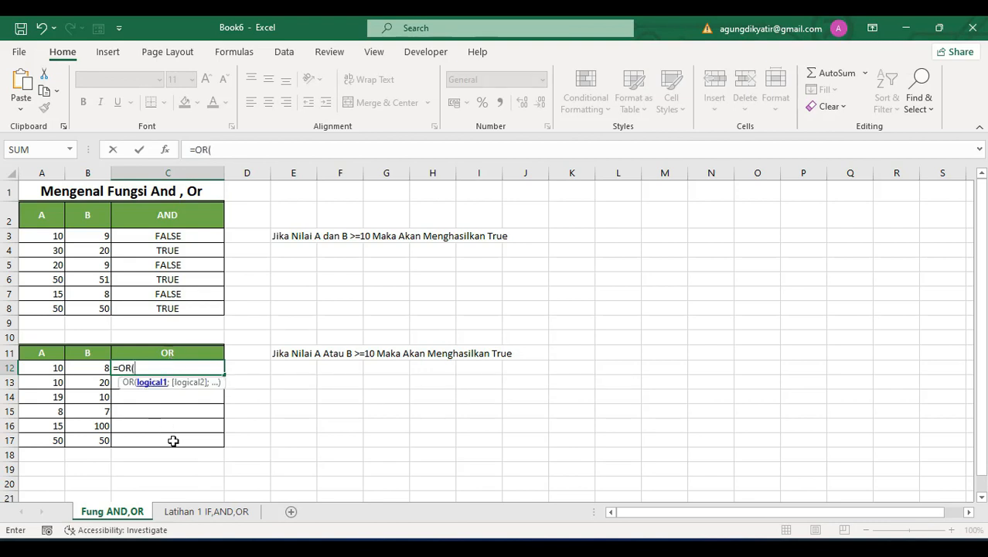
click(52, 367)
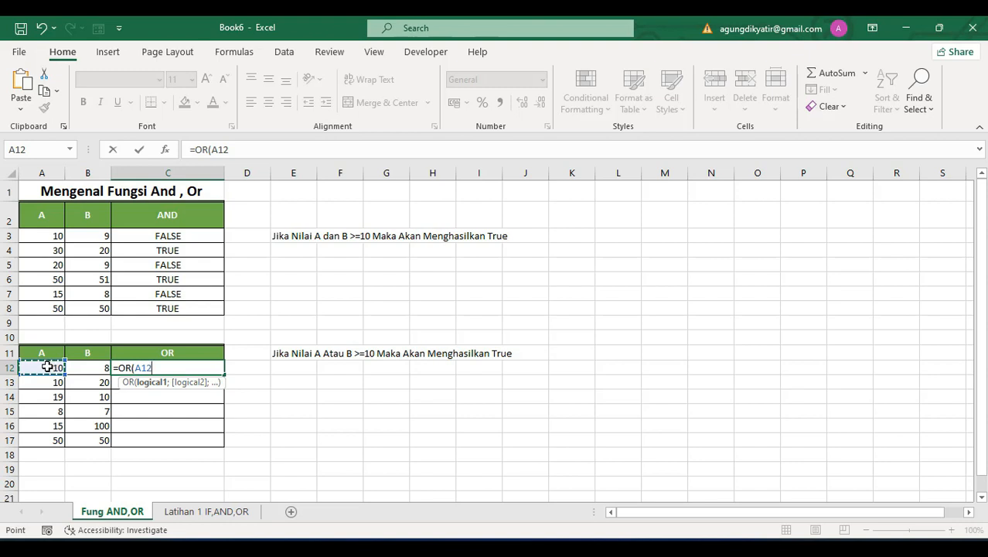
text(>=10;)
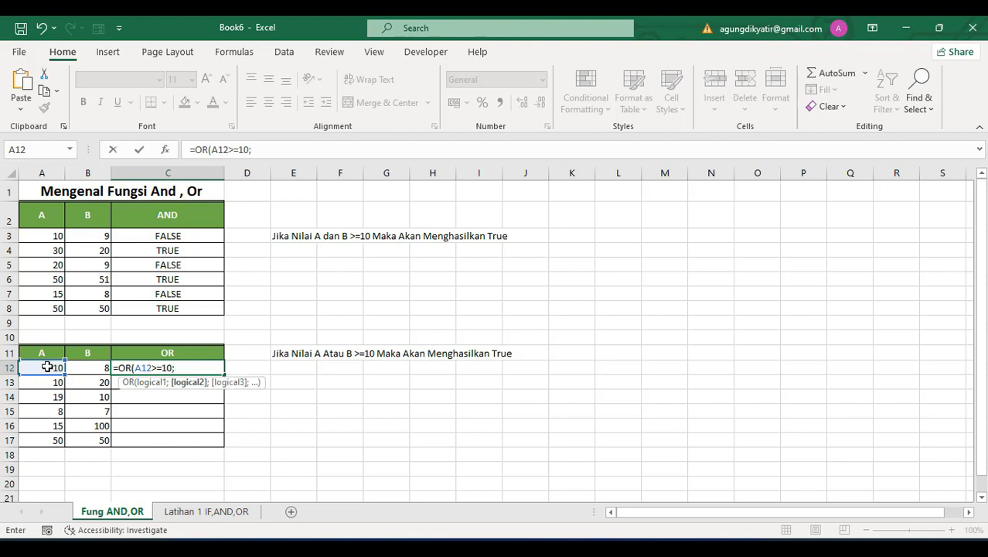
Complete the C12 formula with the second condition B12>=10 and fill it down through C17.
click(91, 369)
text(>)
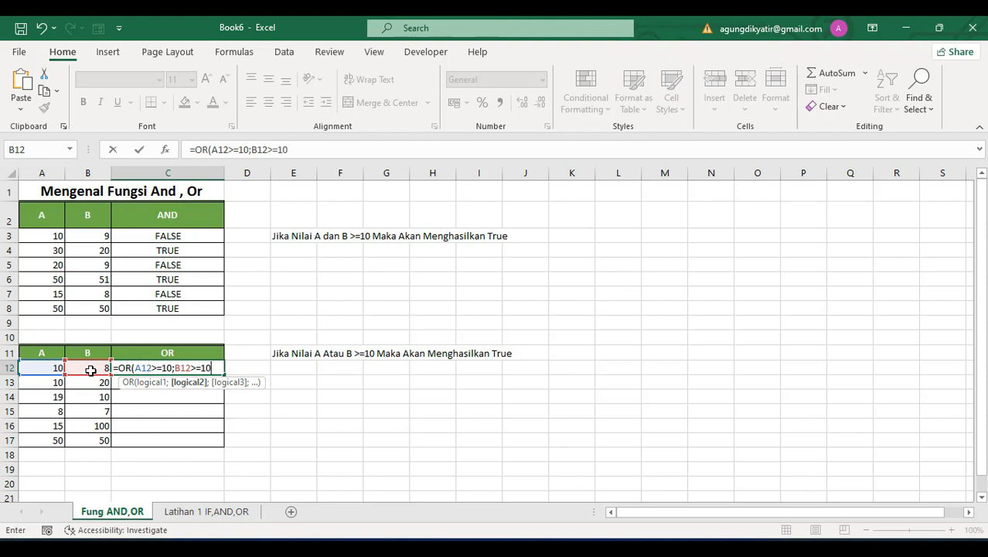
text(=10))
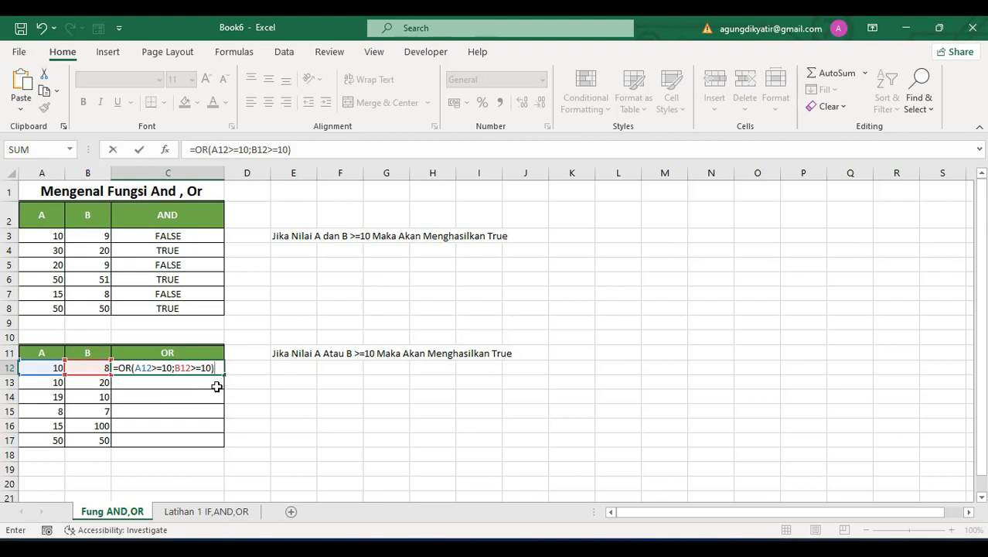
key(Return)
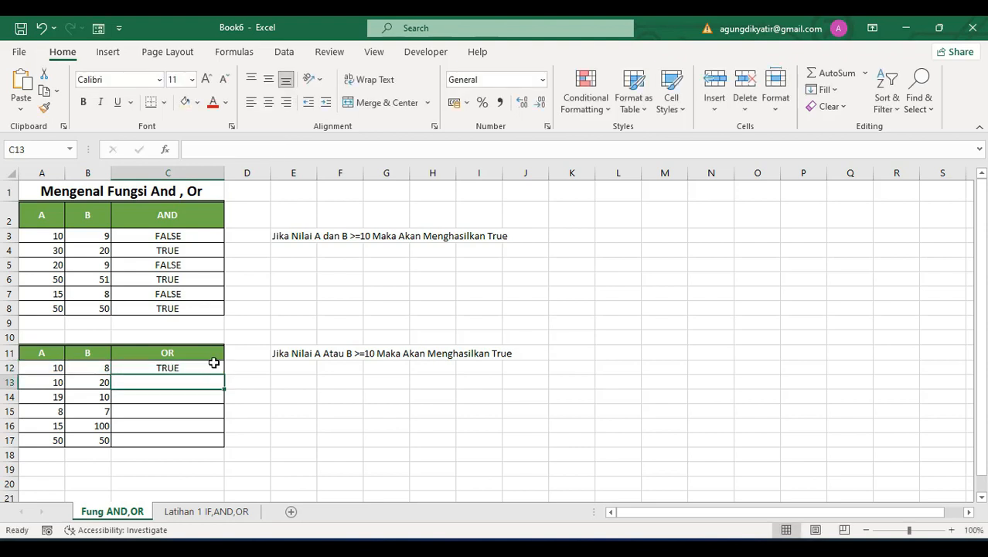
click(212, 363)
drag(224, 375, 221, 446)
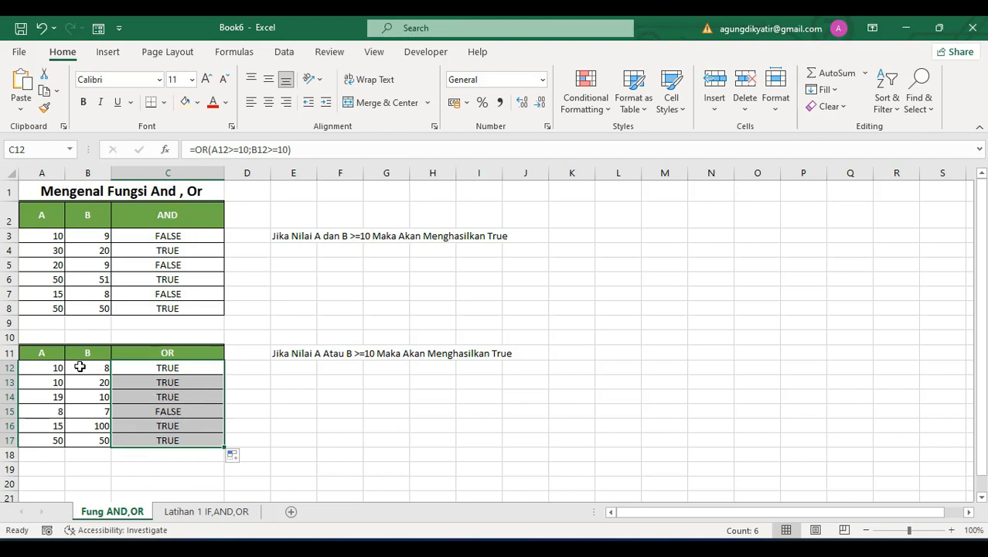
Compare the OR results in rows 12 and 15 with the corresponding A and B values.
click(53, 368)
click(163, 366)
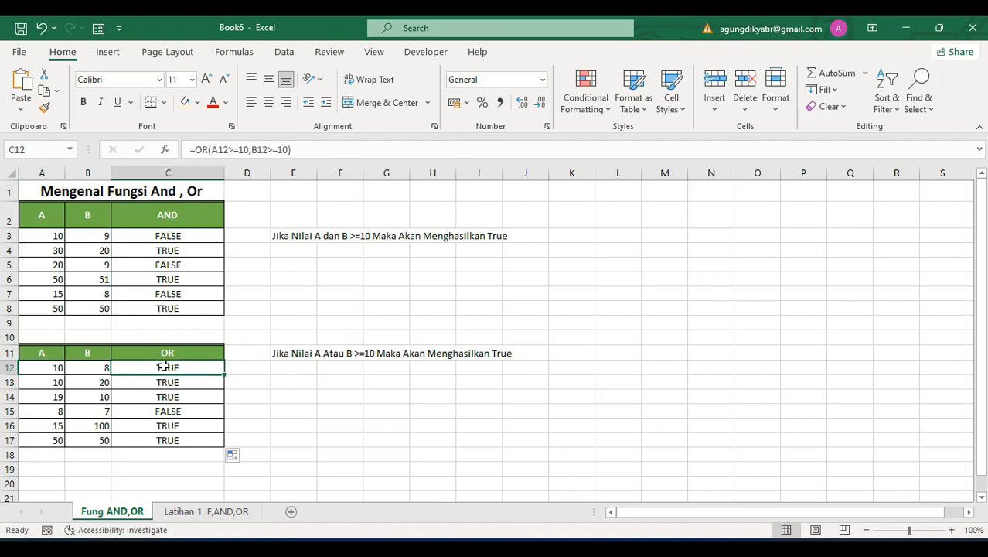
click(95, 369)
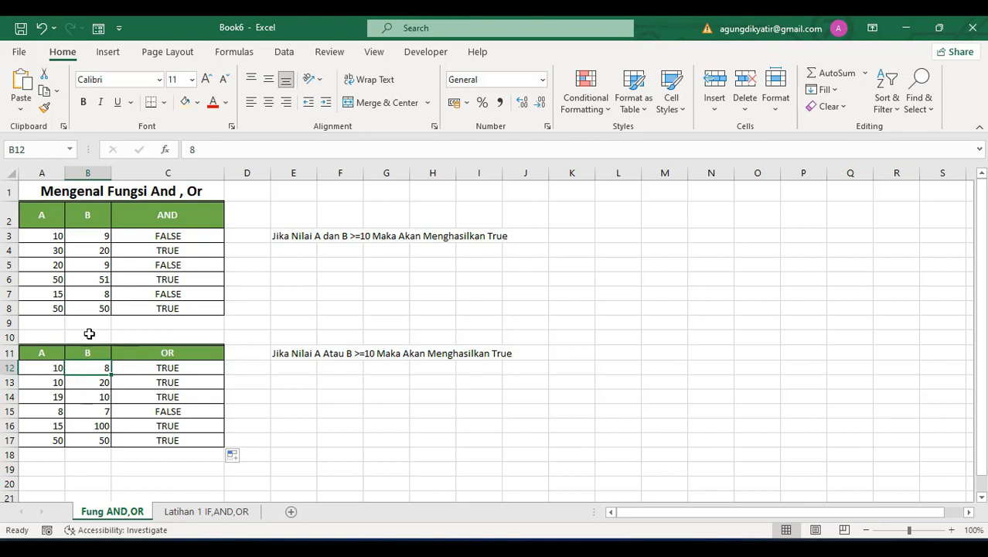
click(48, 367)
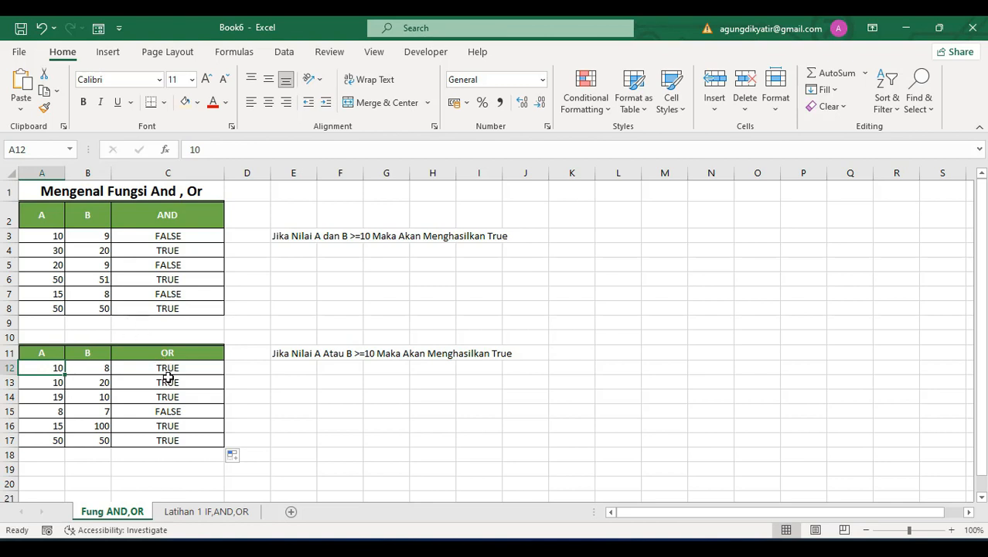
click(106, 371)
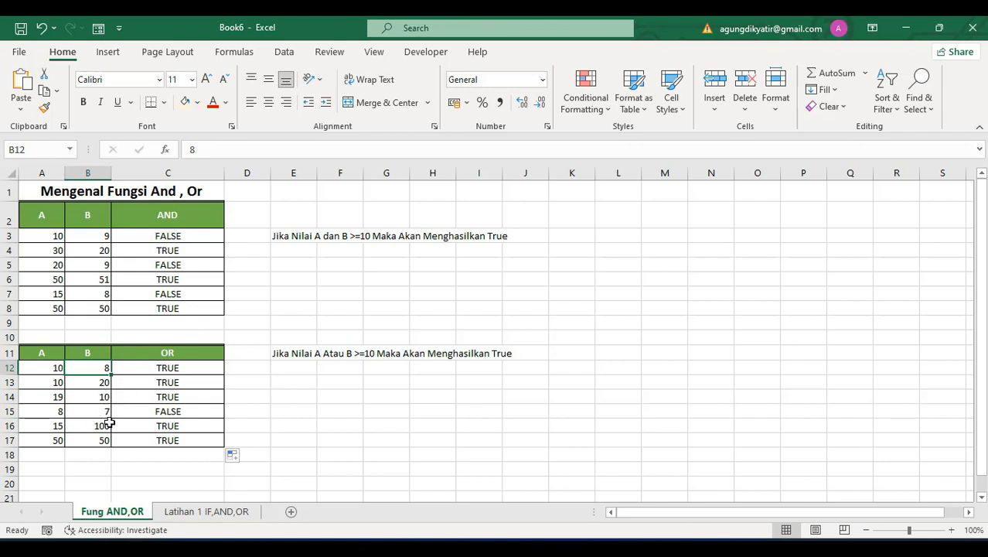
click(138, 416)
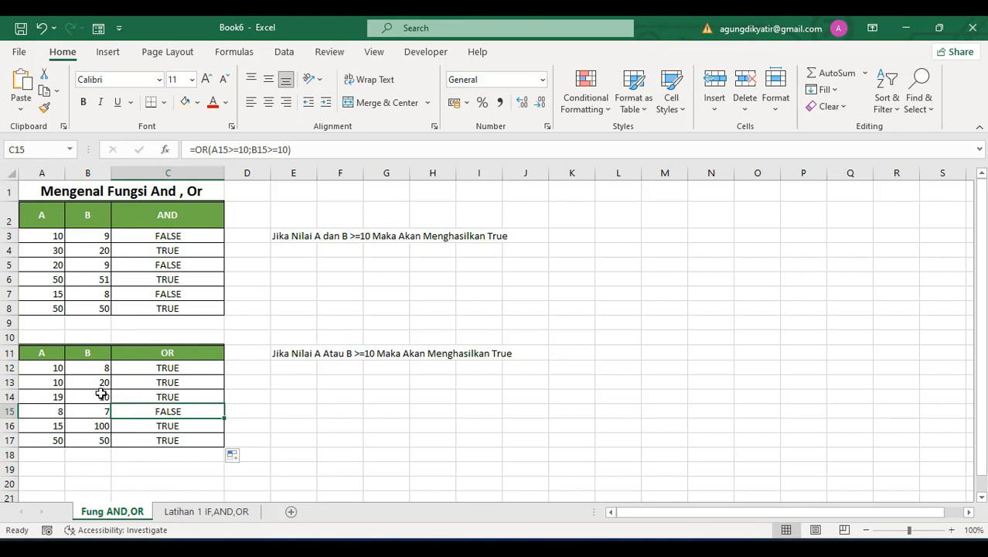
click(59, 412)
click(80, 411)
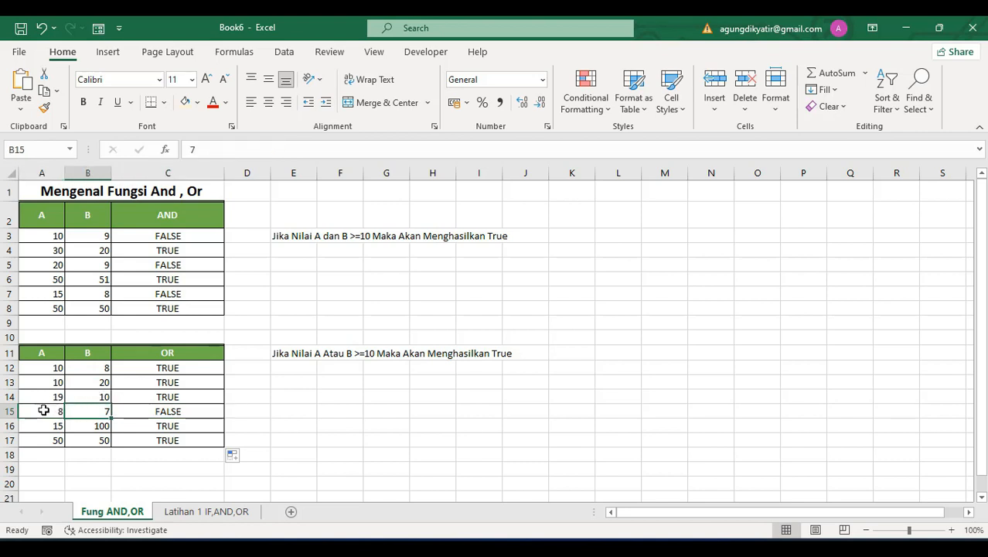
click(46, 413)
click(94, 408)
On the Latihan 1 IF,AND,OR sheet, start an IF formula in E4 with a nested AND whose first condition is D4>=3.
click(203, 511)
click(266, 438)
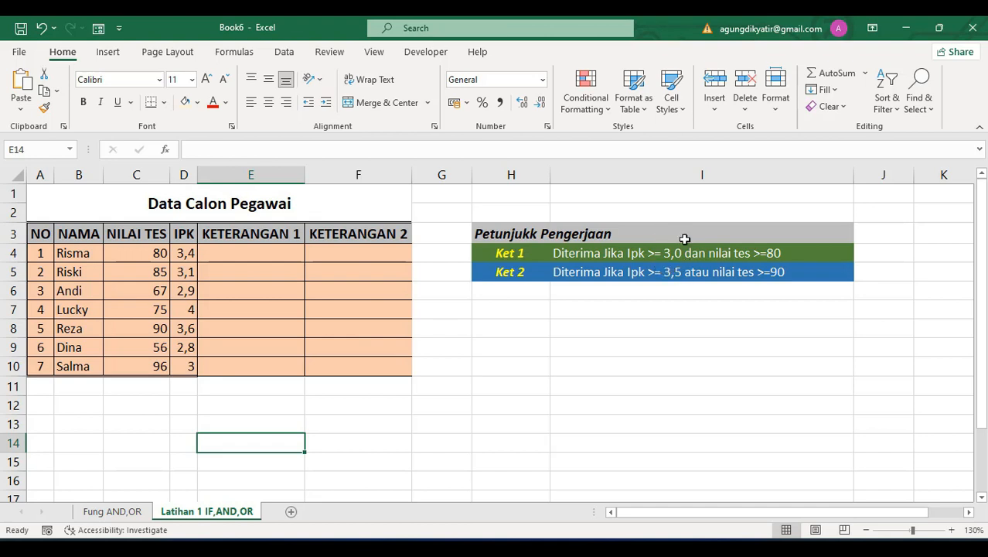
click(263, 254)
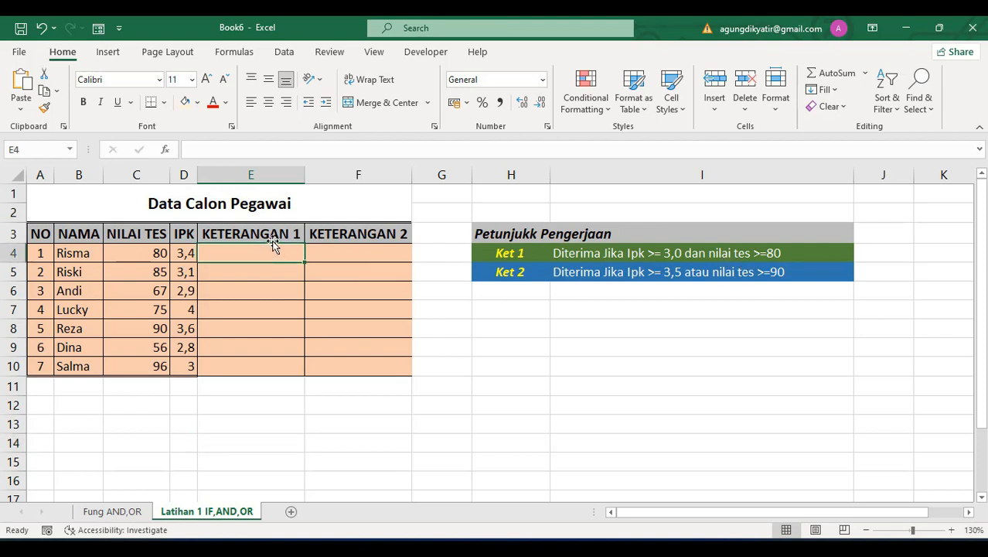
text(=if)
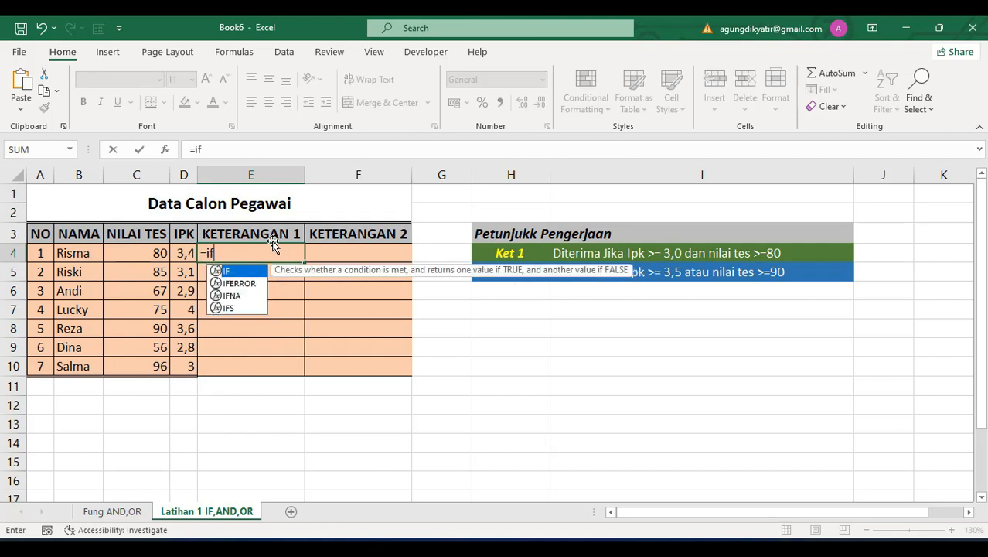
key(Tab)
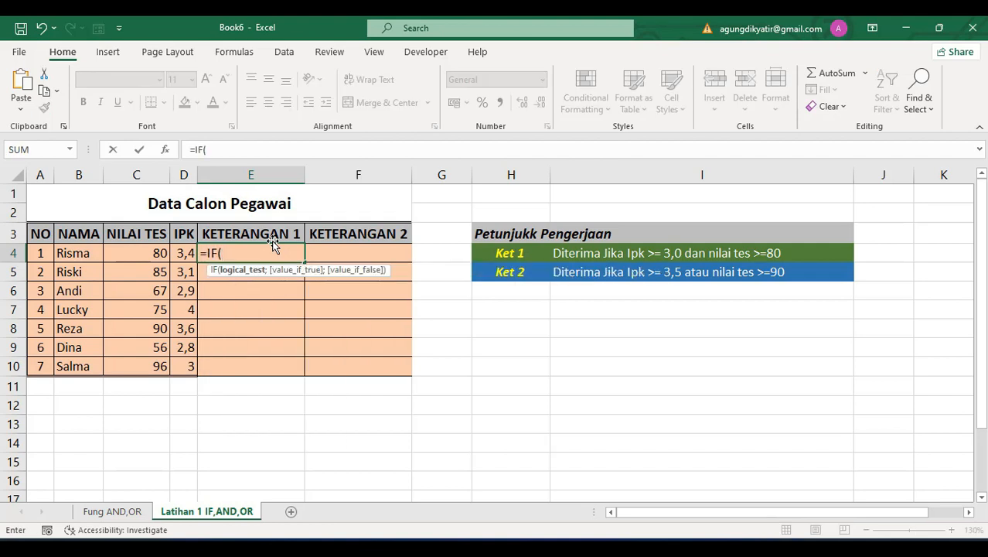
text(and)
key(Tab)
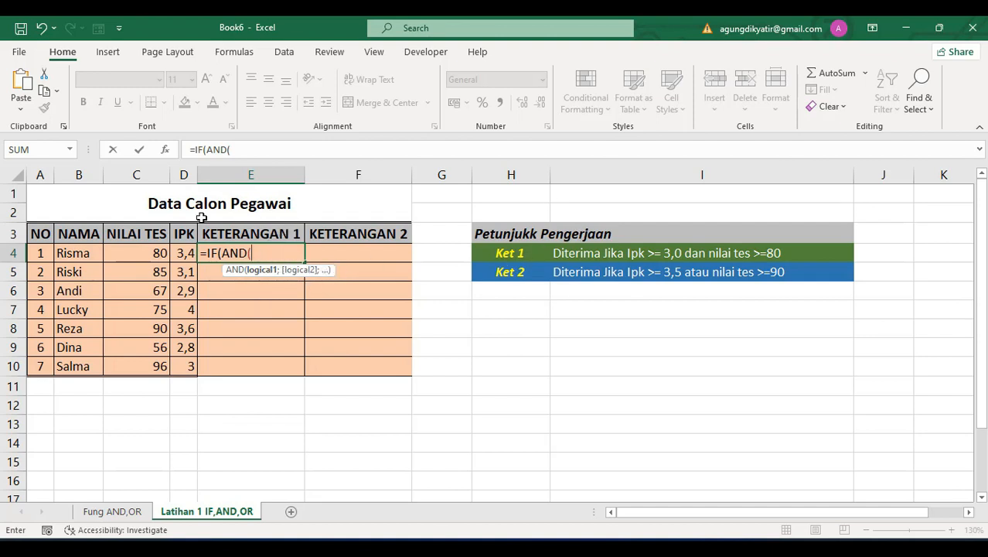
click(187, 255)
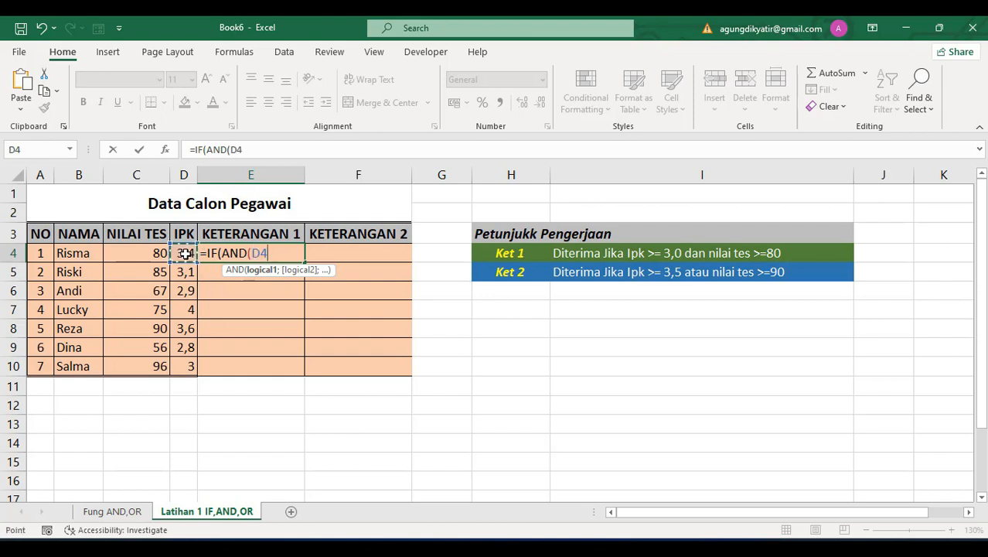
text(>=3;)
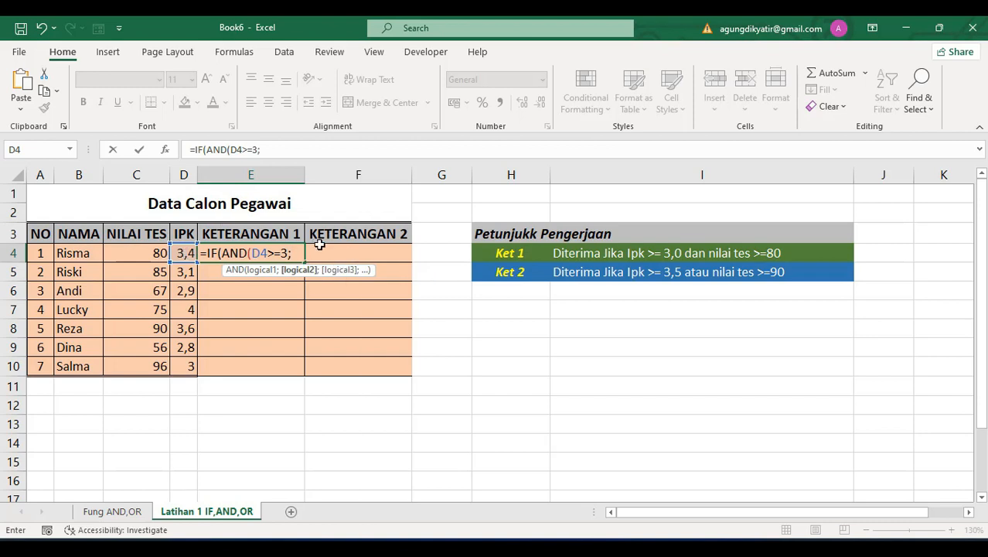
Add C4>=80 as the second AND condition in the E4 formula and close the logical test.
click(153, 254)
text(>)
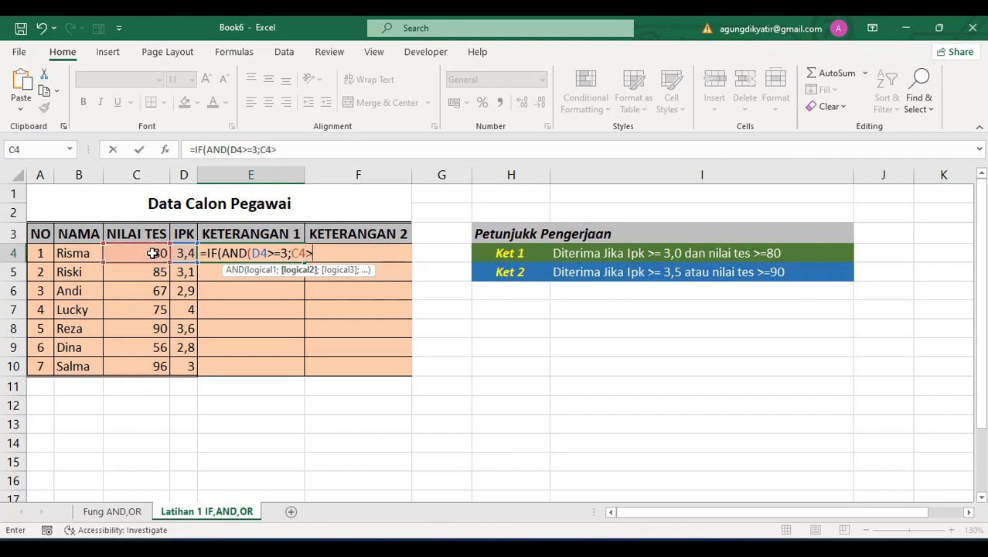
text(=80)
text())
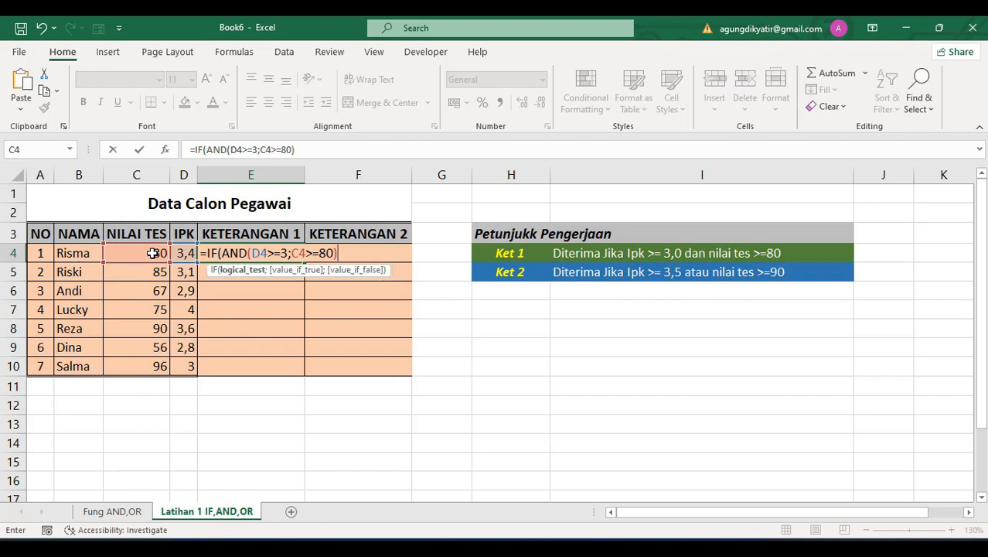
text(;)
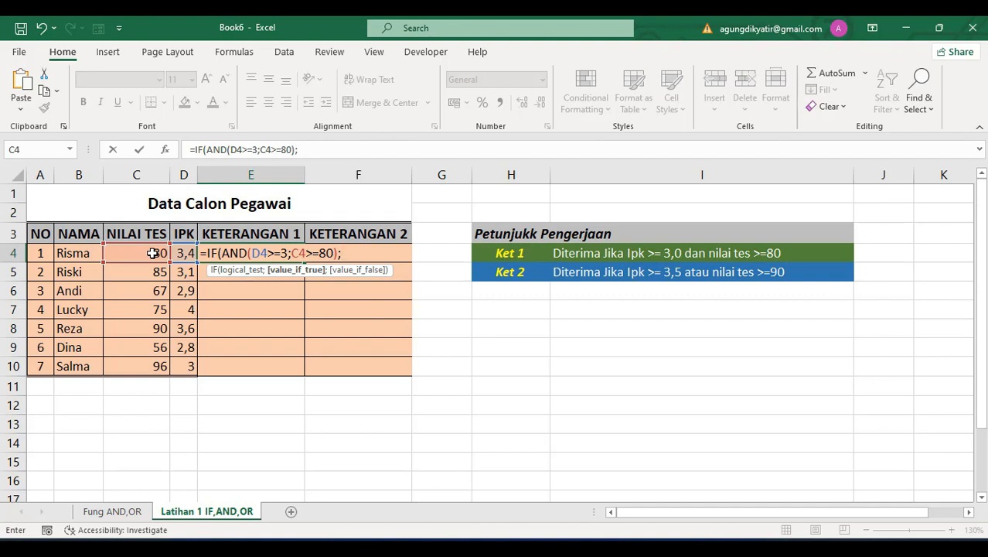
Finish the E4 formula with "Diterima" as the true result and "Ditolak" as the false result, and enter it.
text("Diterima)
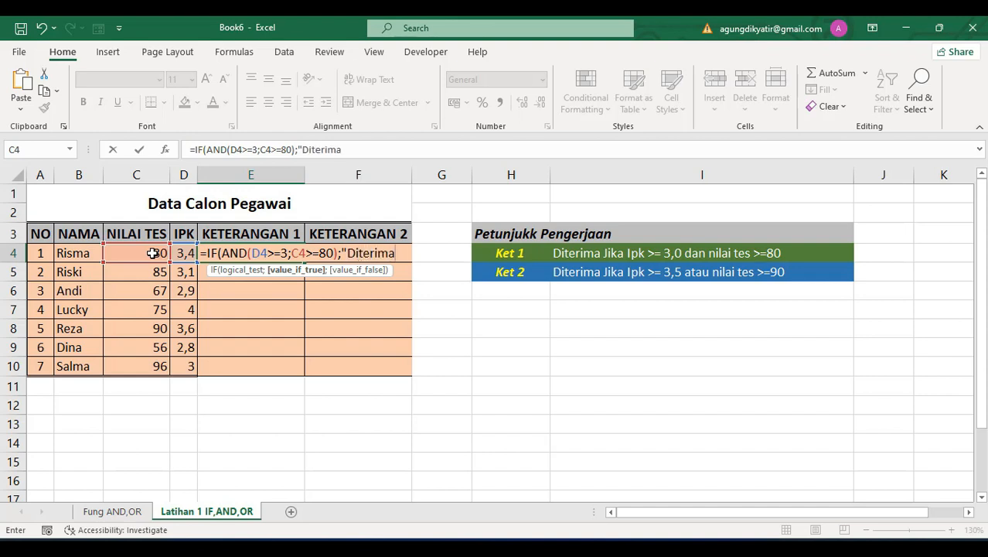
text(";)
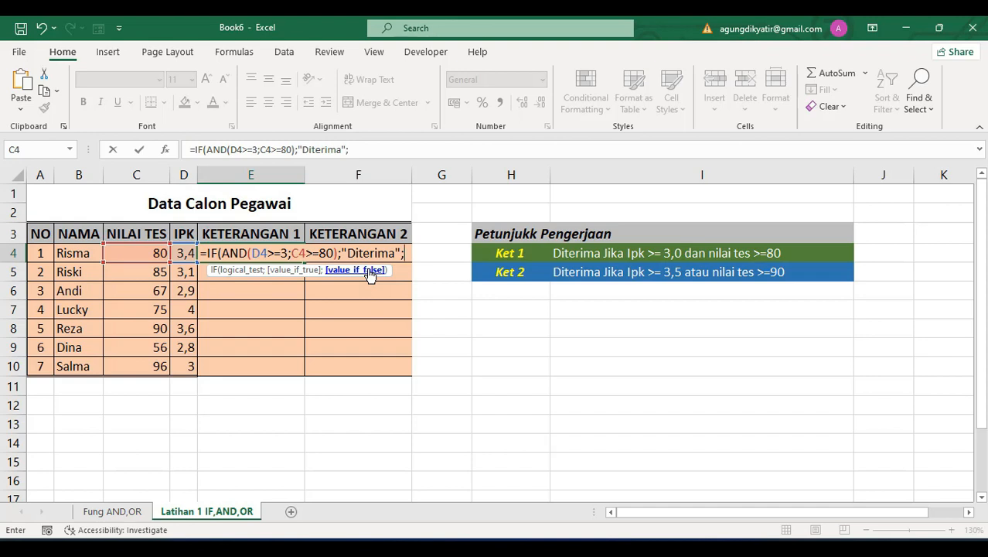
text(")
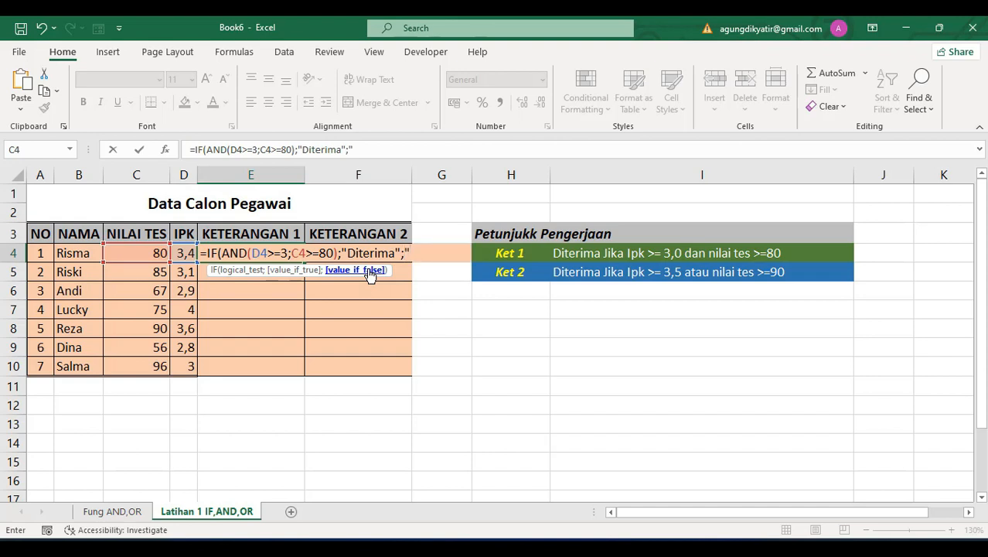
text(Ditolak)
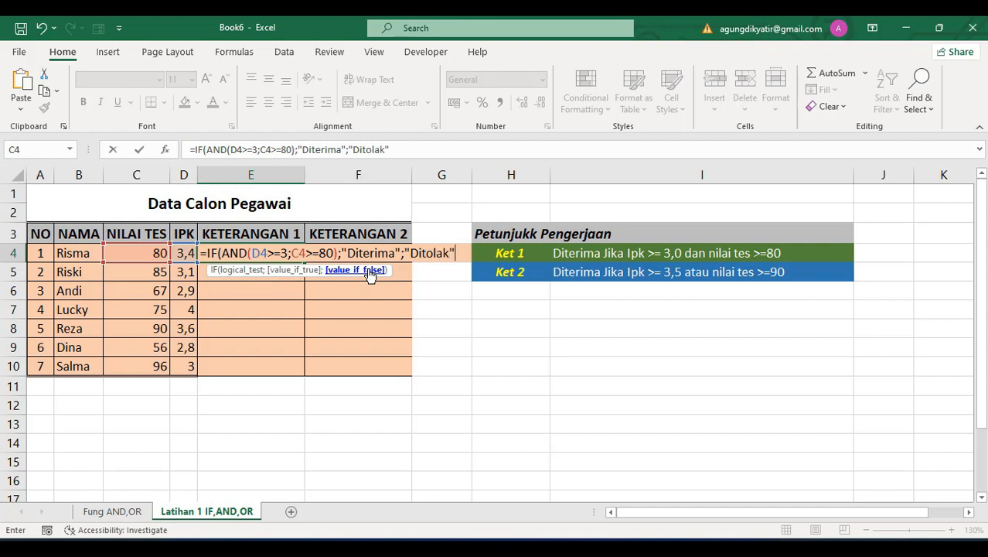
text("))
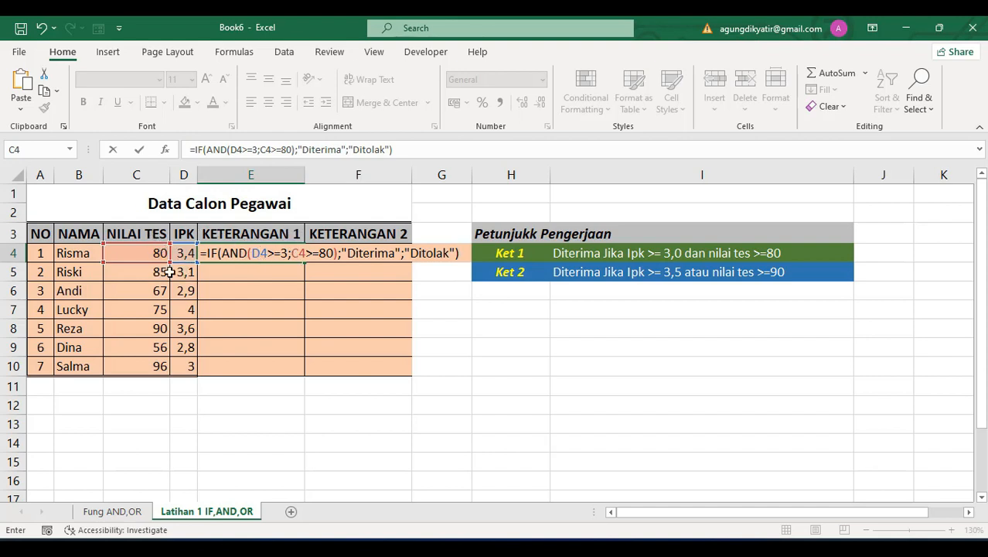
click(340, 252)
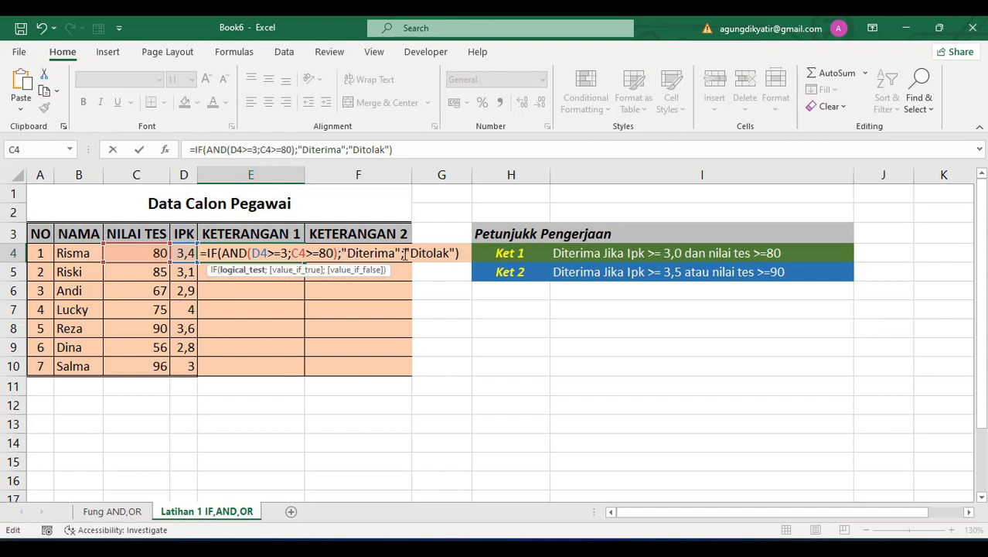
click(401, 253)
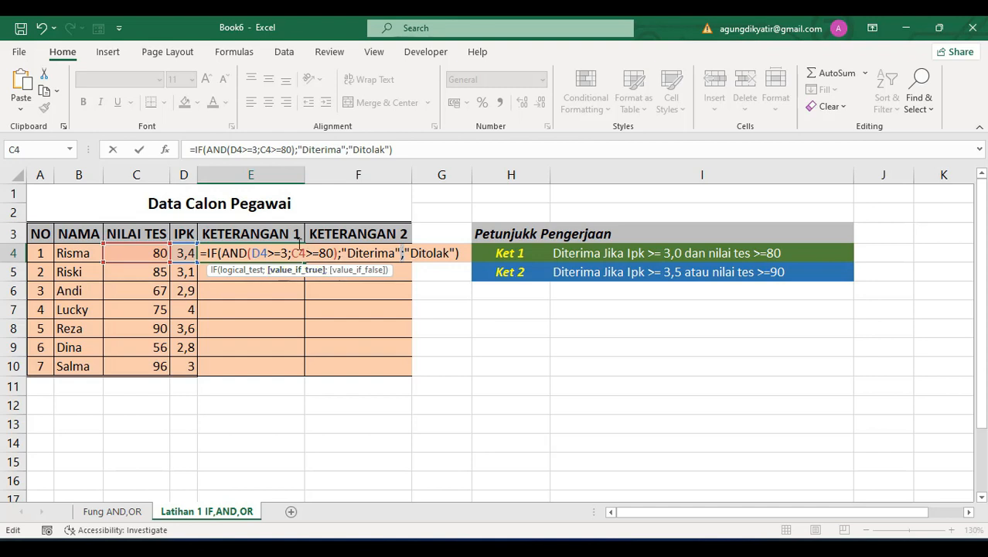
click(461, 252)
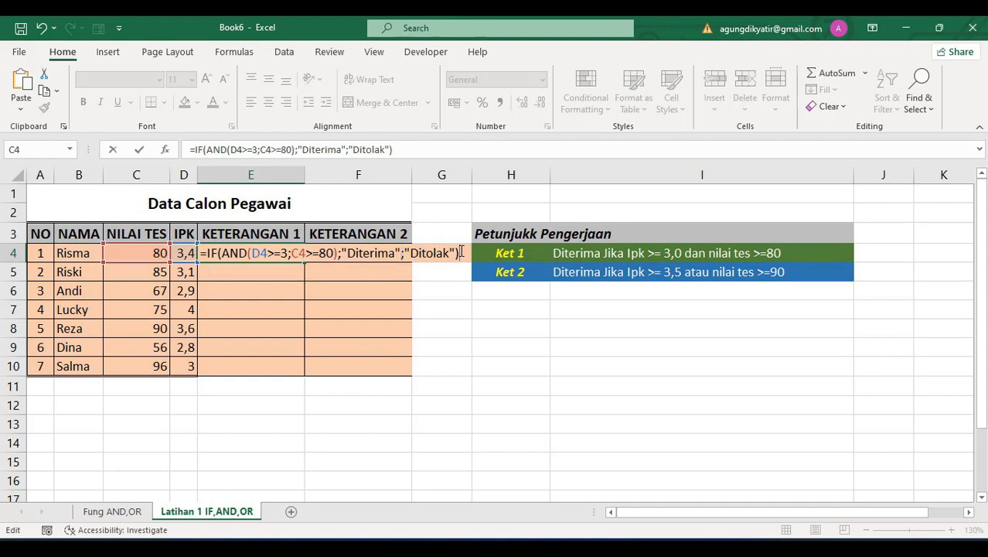
key(Return)
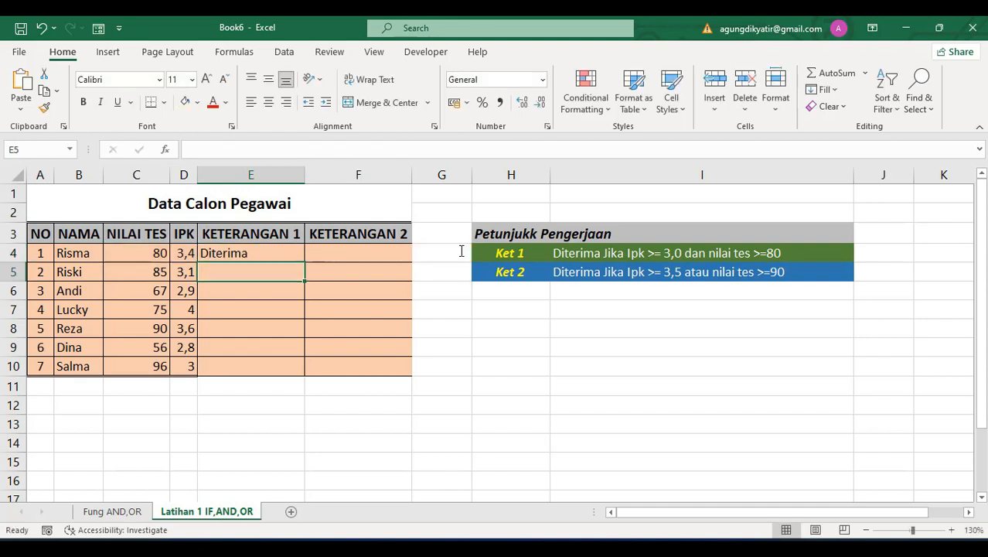
Fill the E4 formula down through E10 and check the KETERANGAN 1 results in rows 6 and 7.
click(287, 256)
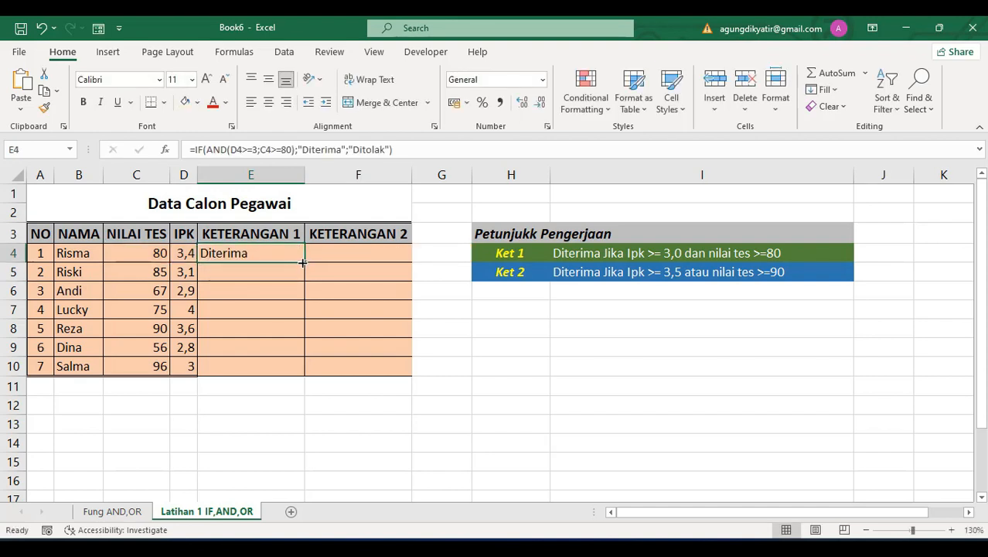
drag(303, 262, 305, 290)
drag(292, 366, 290, 369)
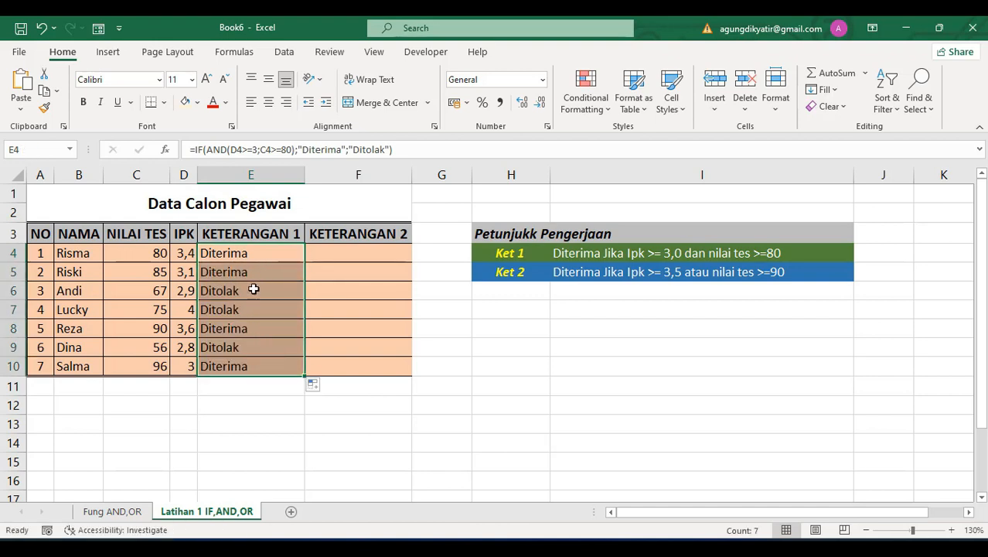
click(252, 288)
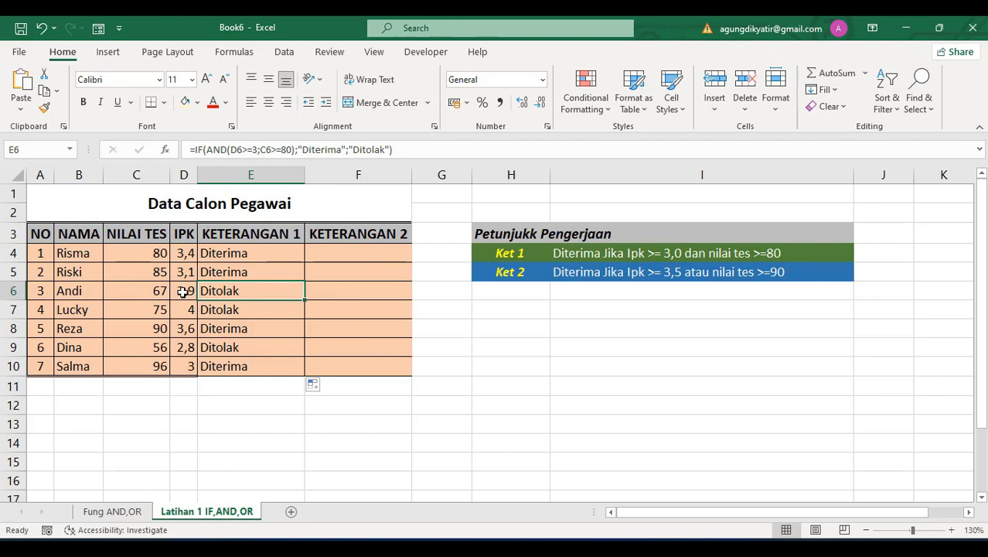
click(215, 309)
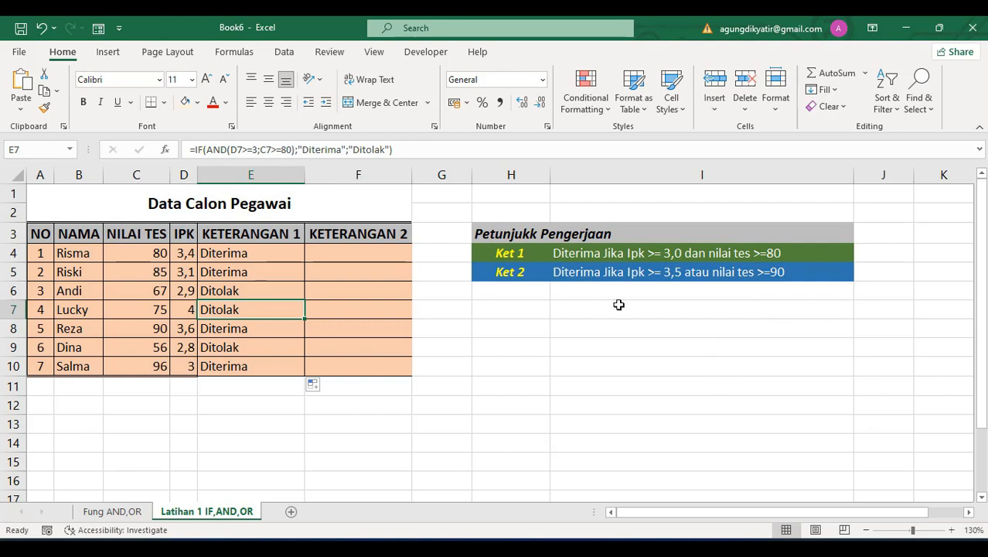
Start an IF formula in F4 with a nested OR whose first condition is D4>=3,5.
click(345, 251)
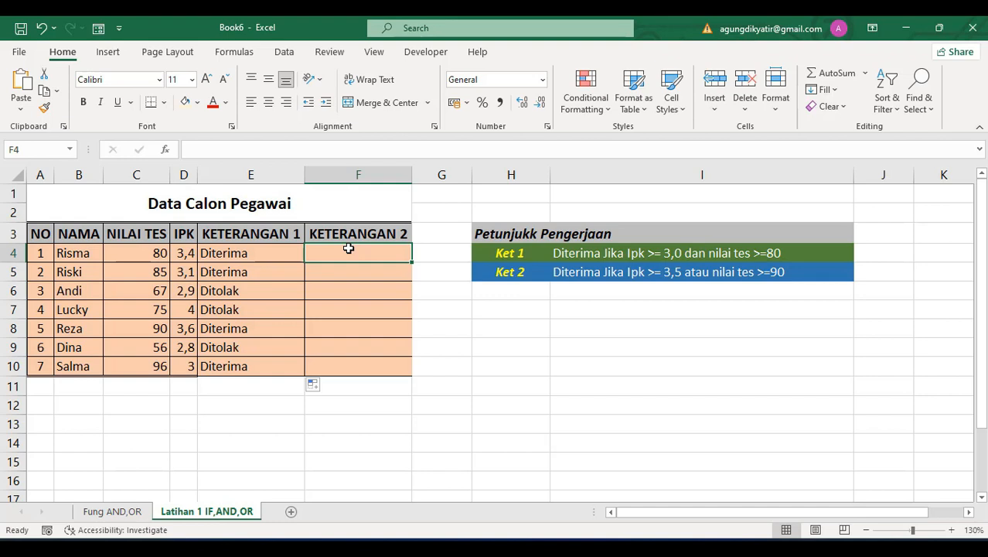
text(=IF()
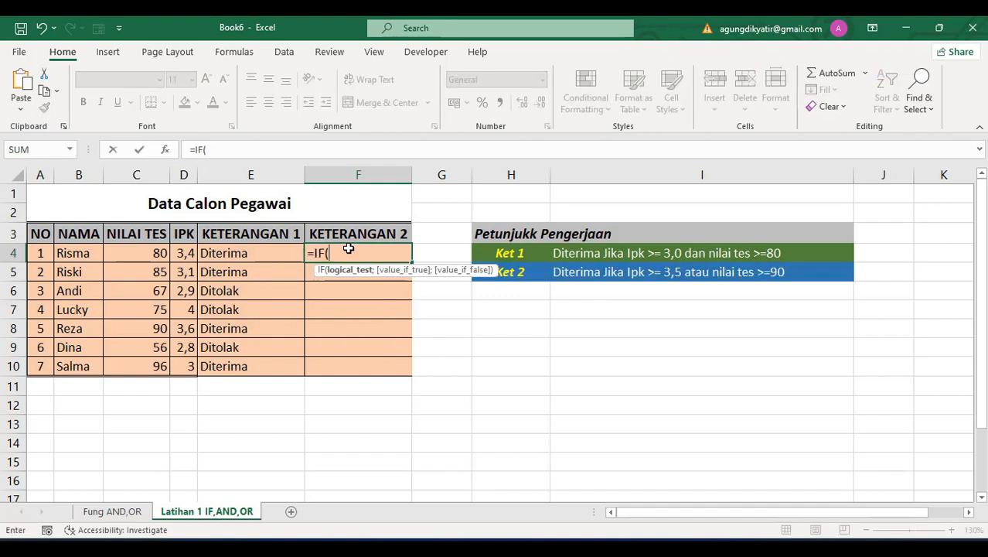
text(or)
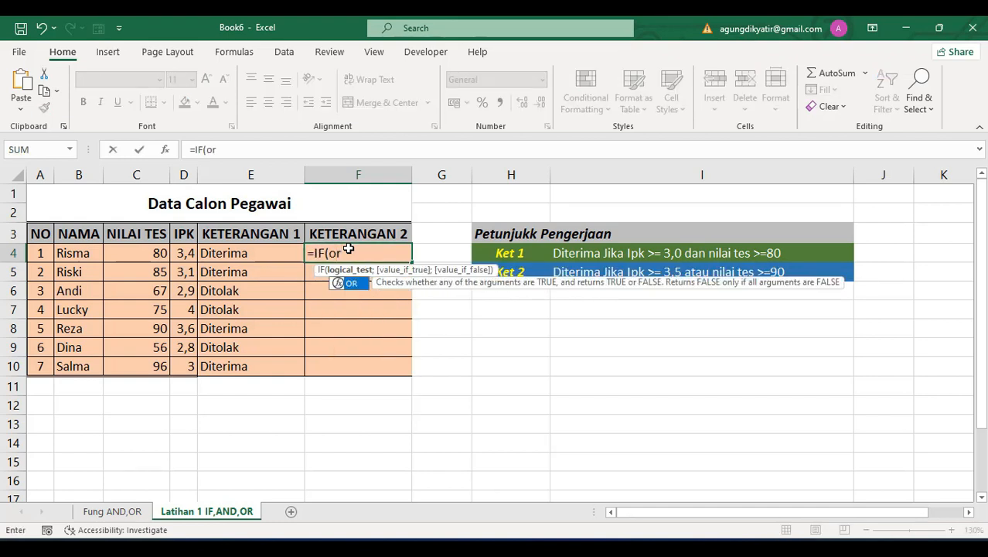
key(Tab)
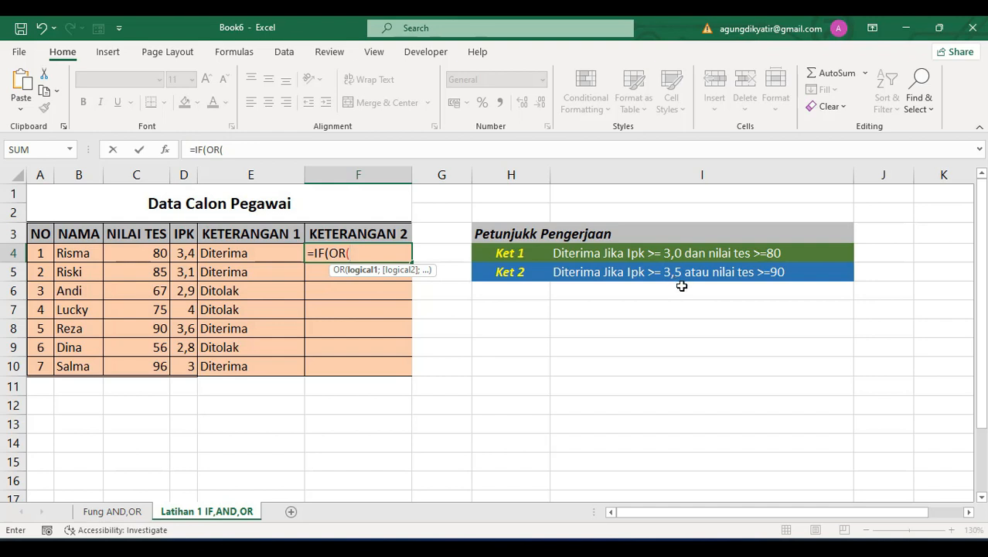
click(182, 253)
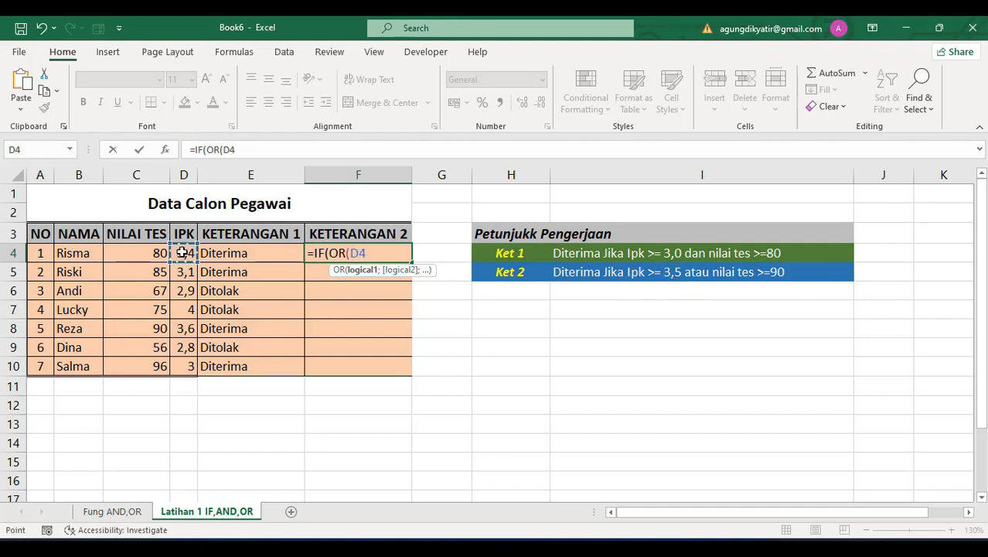
text(>=3,5)
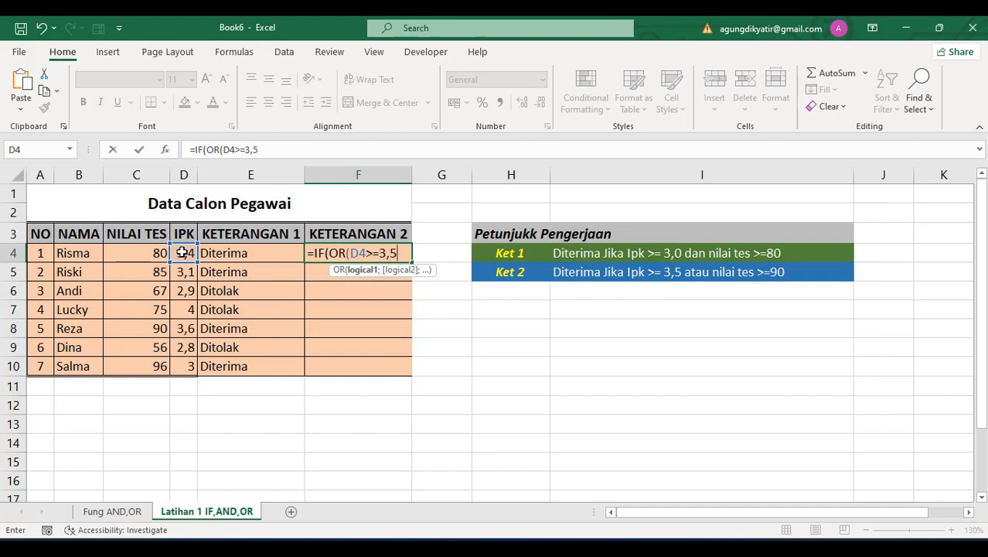
Add C4>=90 as the second OR condition in the F4 formula and close the logical test.
text(;)
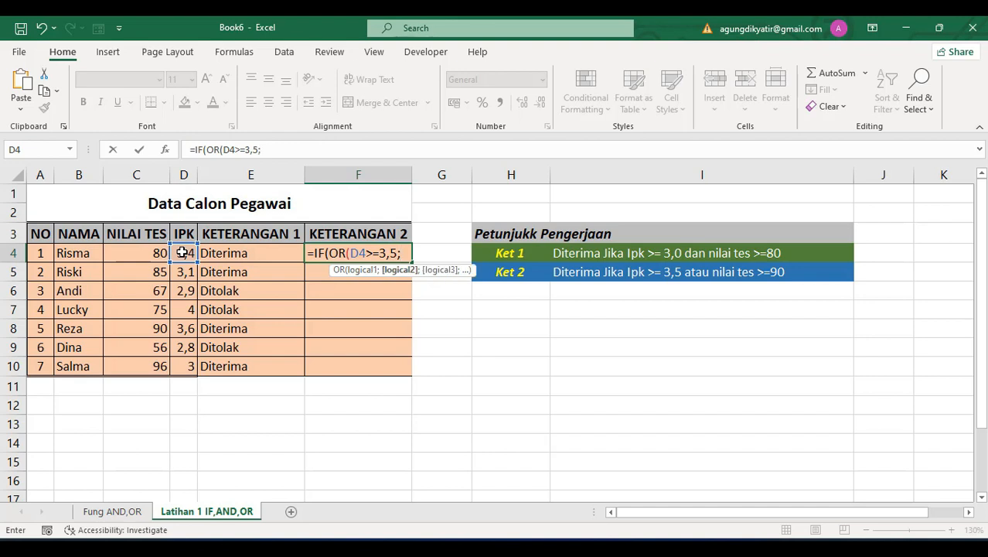
click(150, 253)
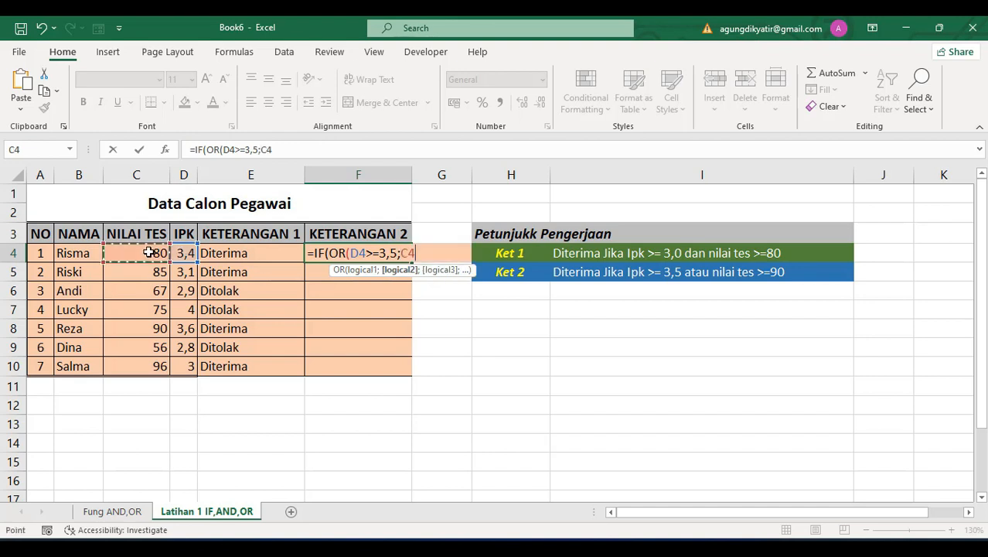
text(>=90)
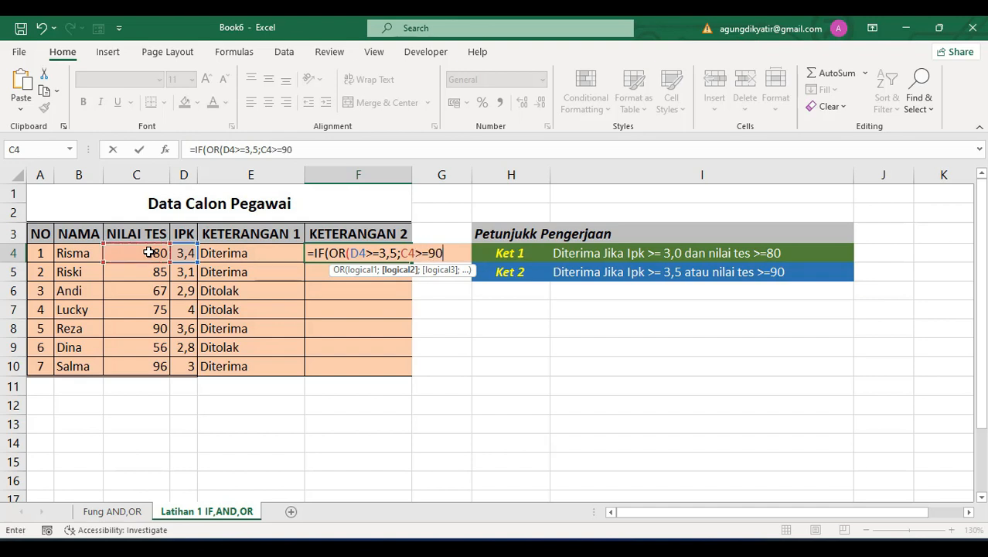
text())
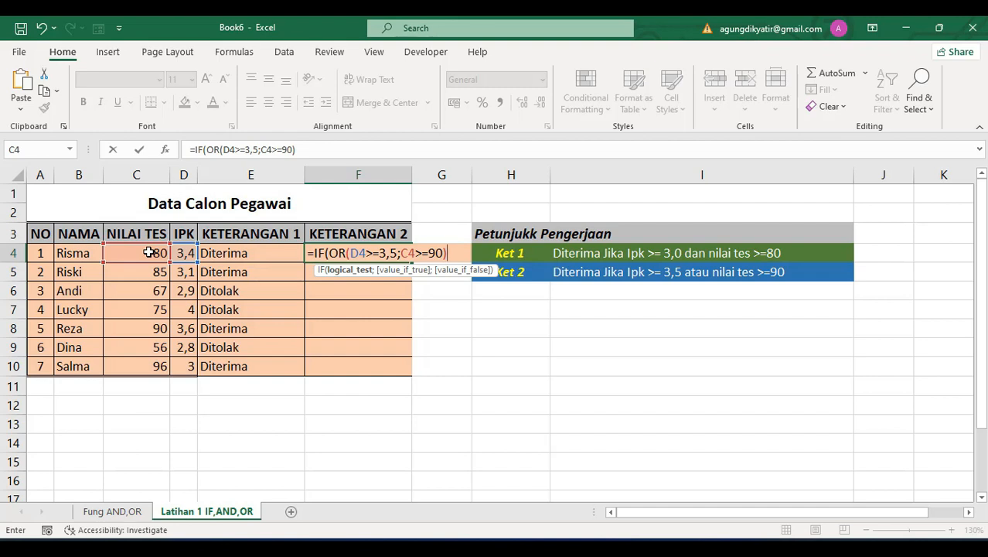
Give the F4 formula "Diterima" as the true result and "Ditolak" as the false result.
text(;)
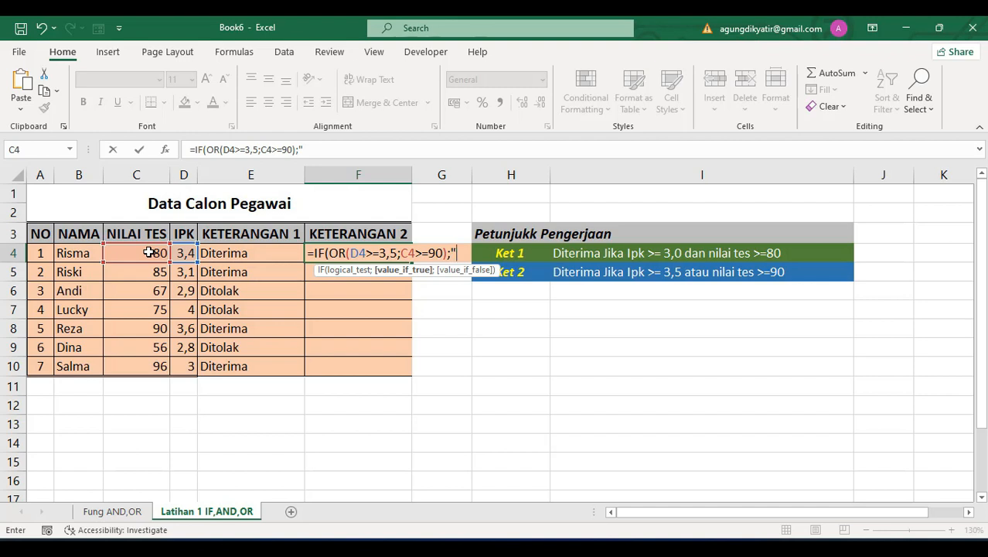
text("Diterima")
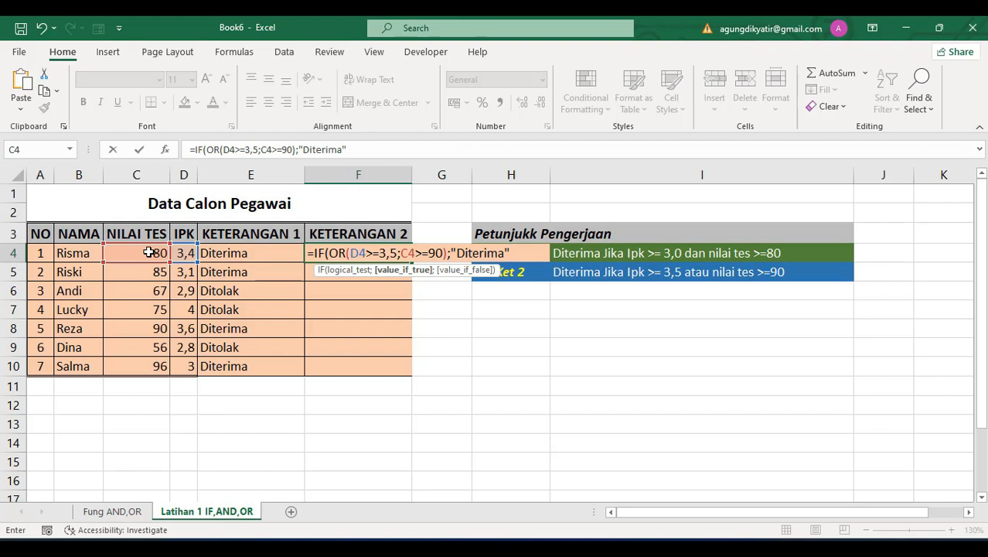
text(;"Di)
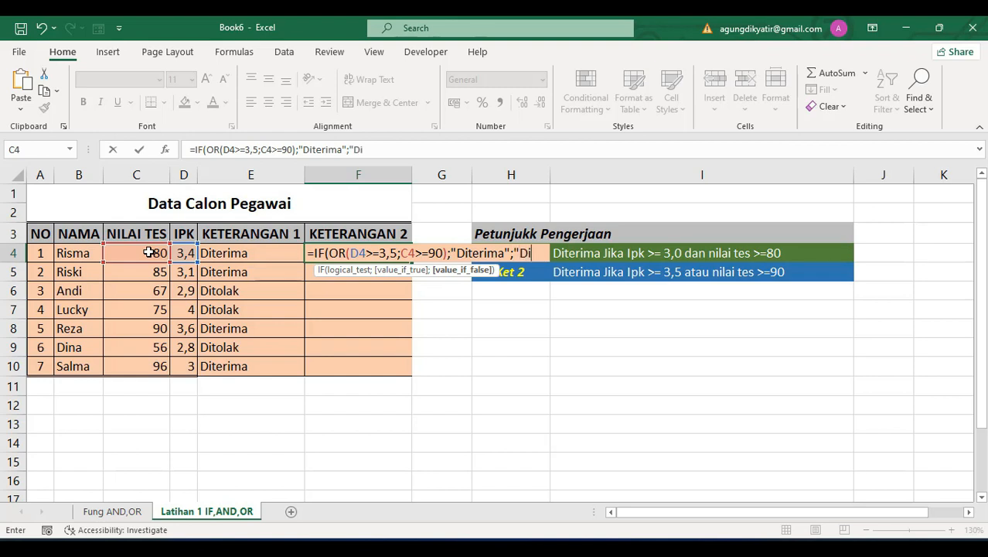
text(tolak)
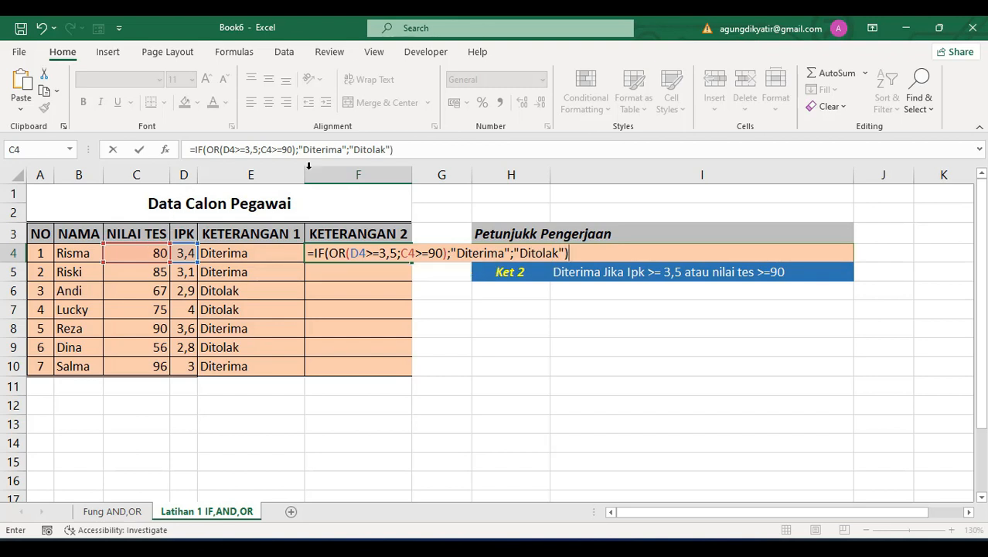
Review the OR conditions and both IF results within the F4 formula, and enter it.
click(329, 254)
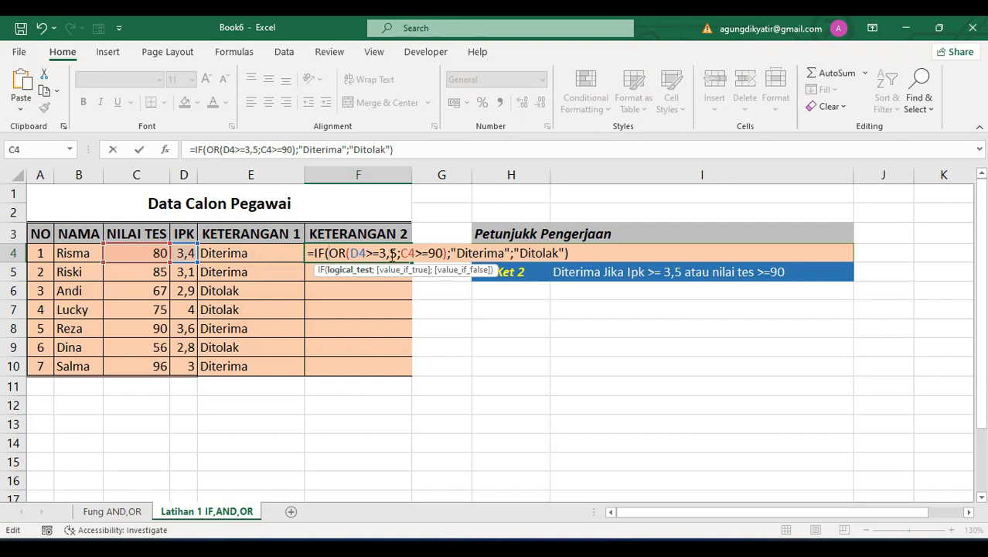
click(396, 253)
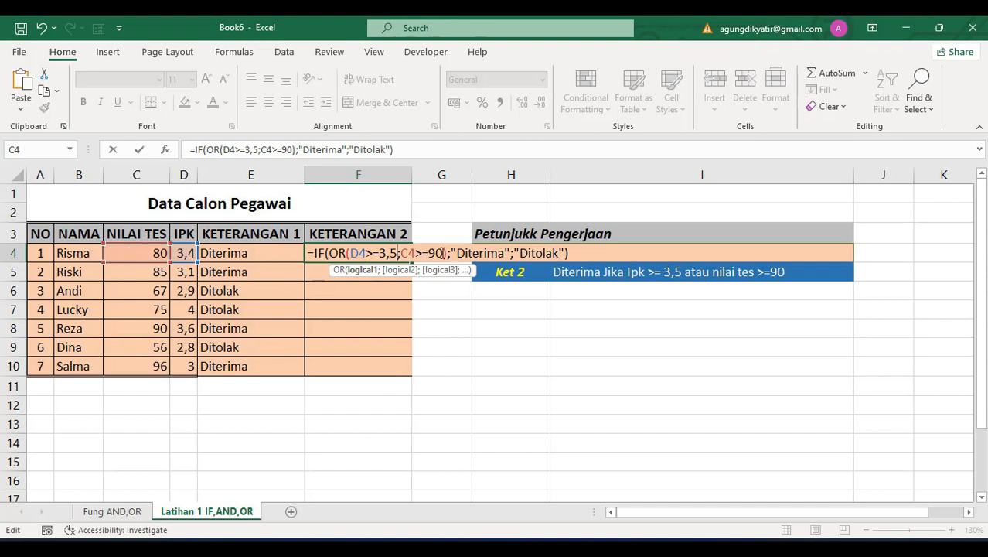
click(443, 253)
click(447, 253)
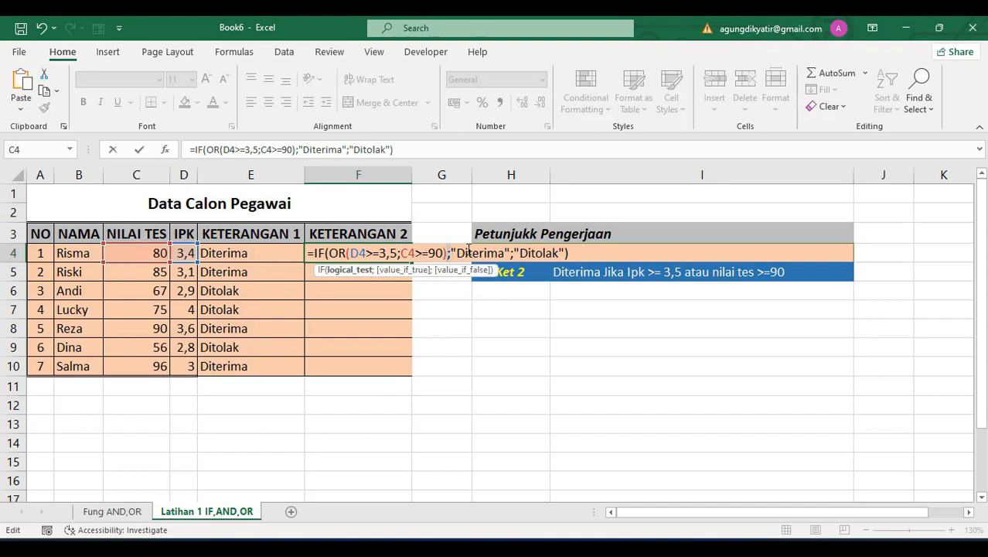
click(497, 252)
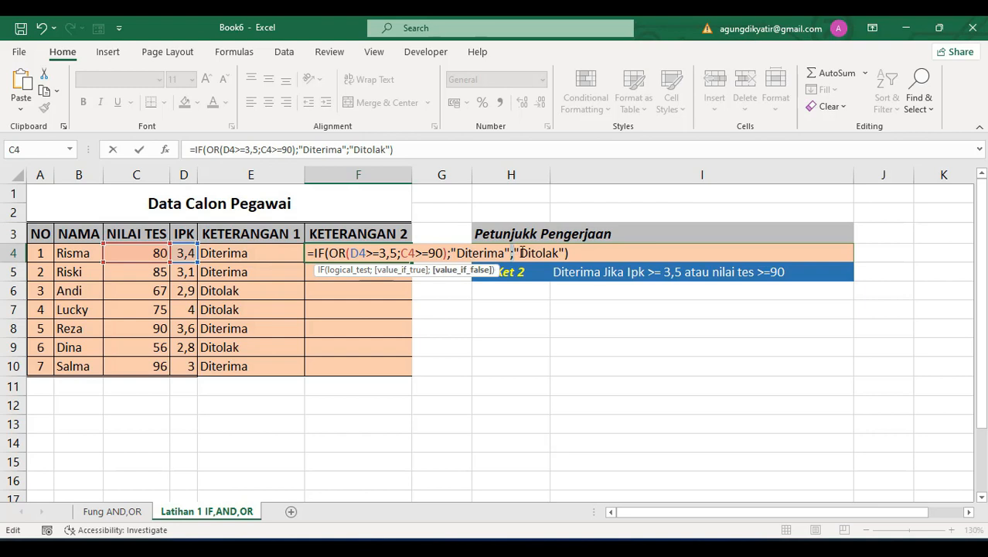
drag(517, 253, 559, 251)
click(569, 252)
key(Return)
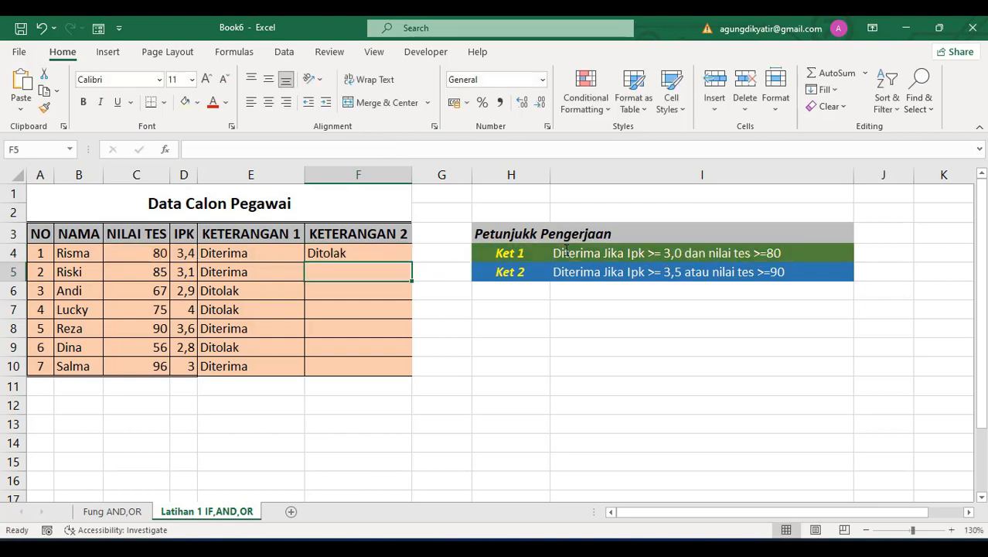
Fill the F4 formula down through F10 and check row 7's result against its IPK and test score.
click(377, 251)
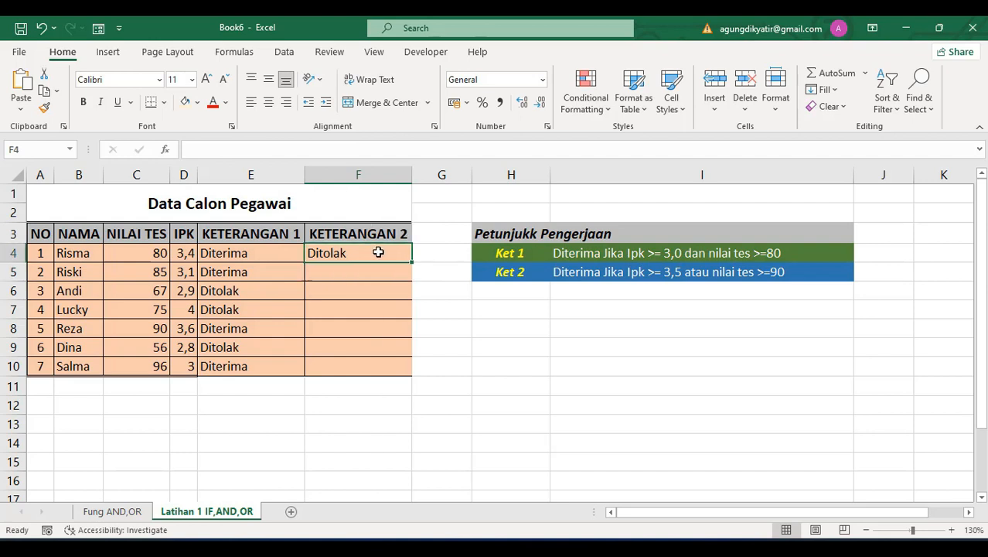
drag(411, 261, 401, 371)
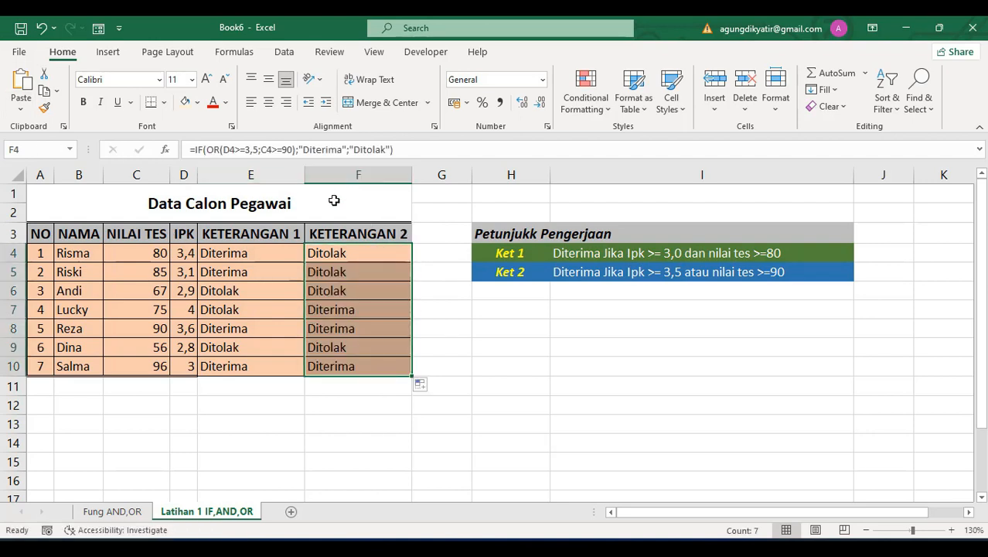
click(360, 309)
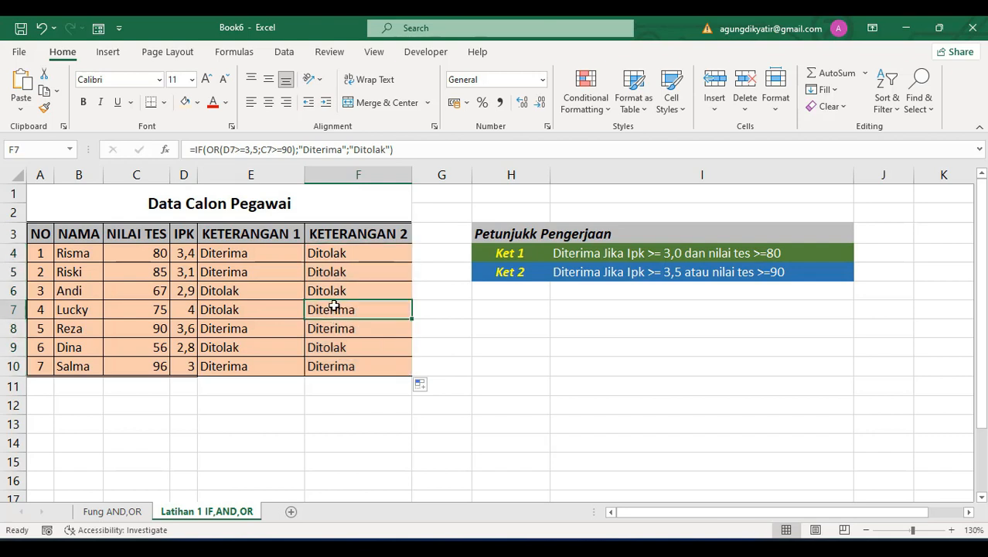
click(190, 309)
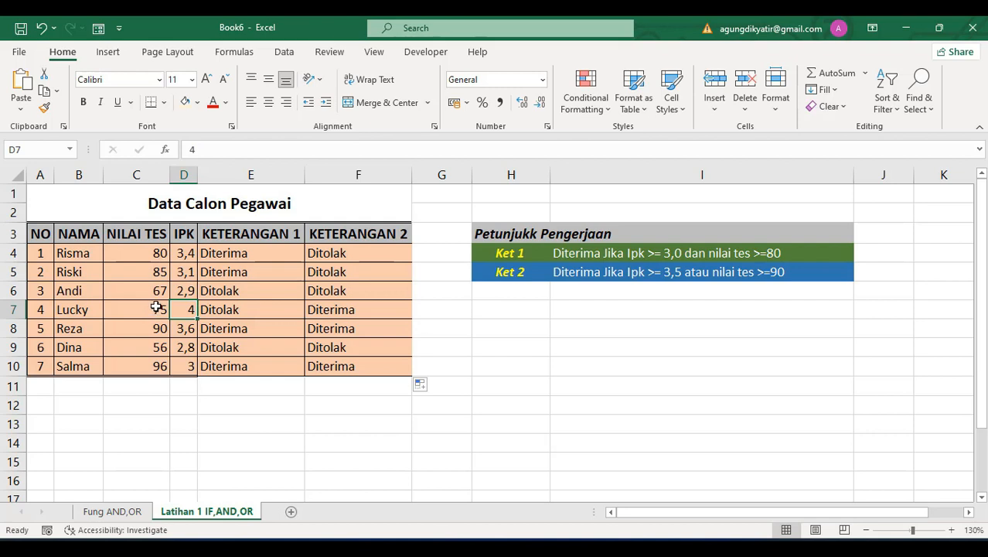
click(156, 309)
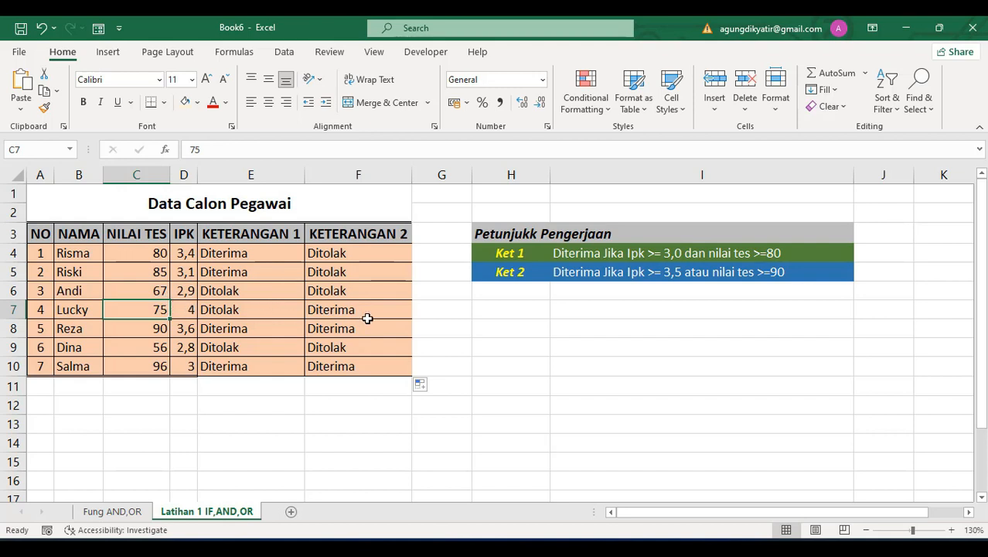
Compare the KETERANGAN 2 results in rows 4 to 6 with the candidates' test scores and IPK values.
click(334, 253)
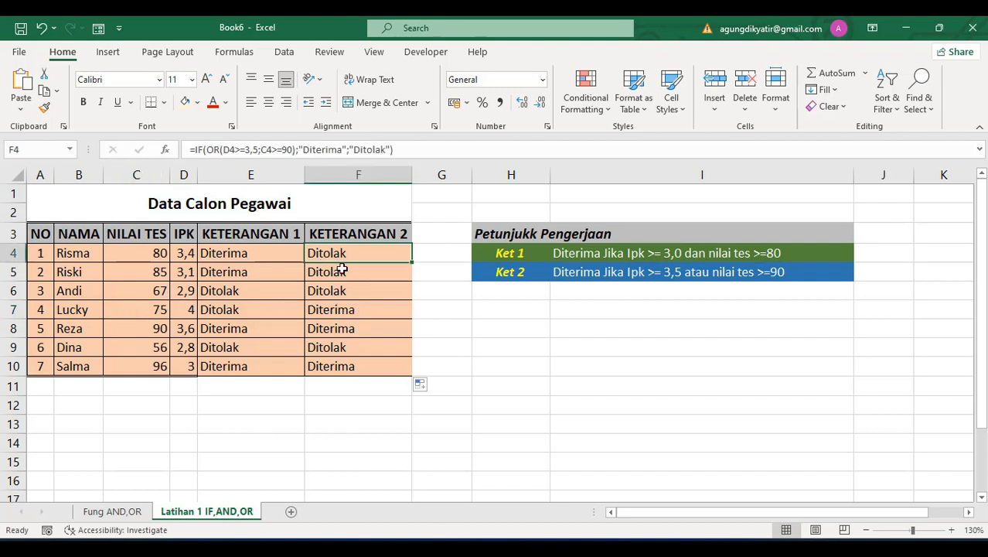
click(333, 274)
click(337, 290)
click(340, 253)
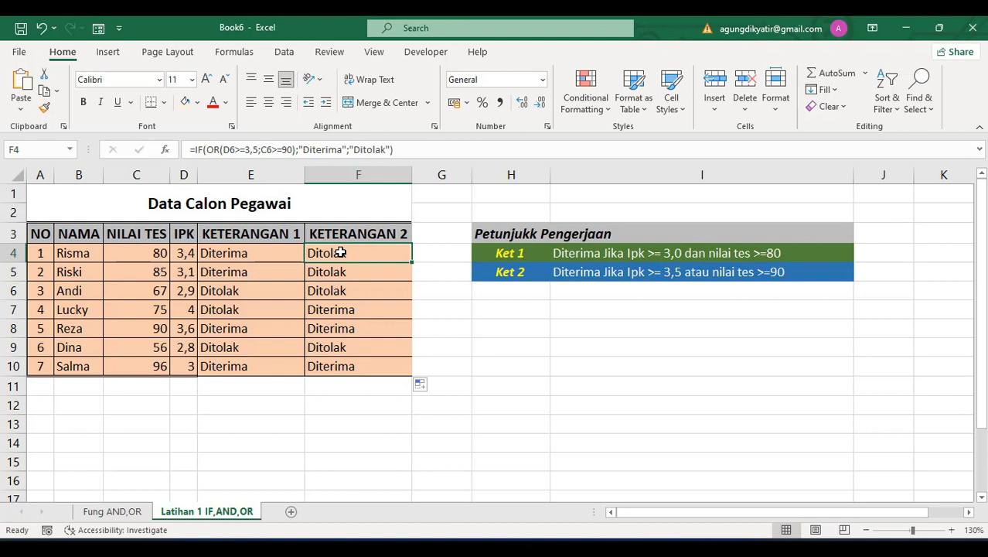
click(143, 259)
click(179, 251)
click(148, 268)
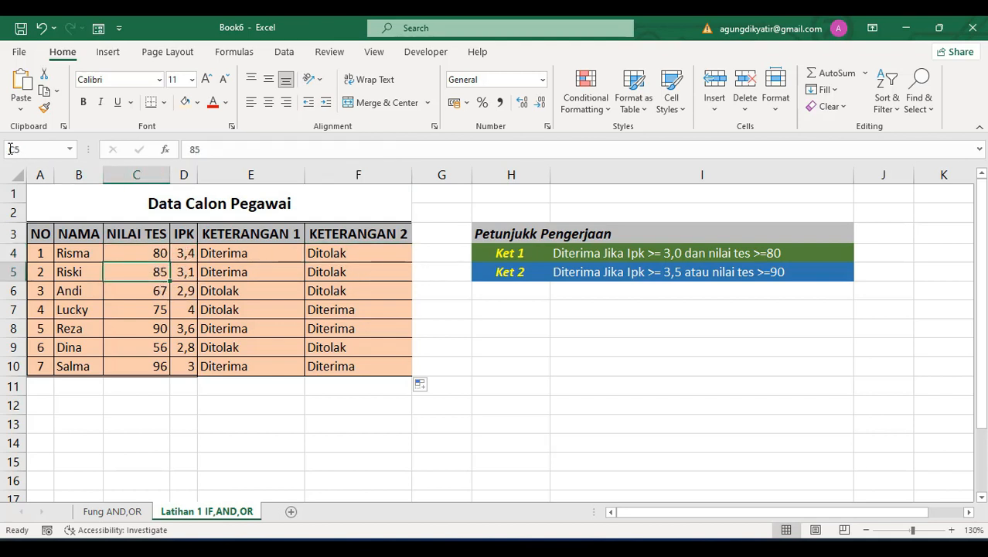
click(476, 349)
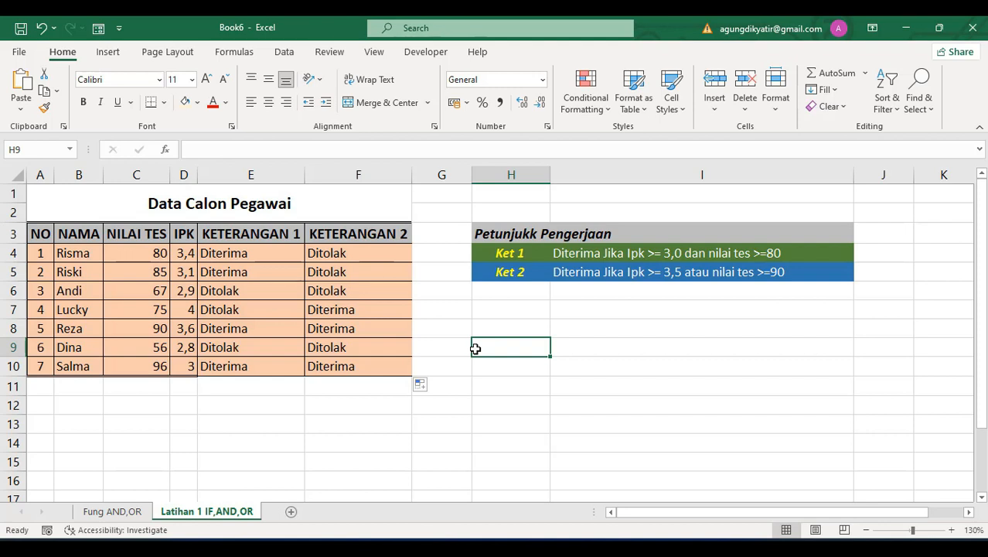